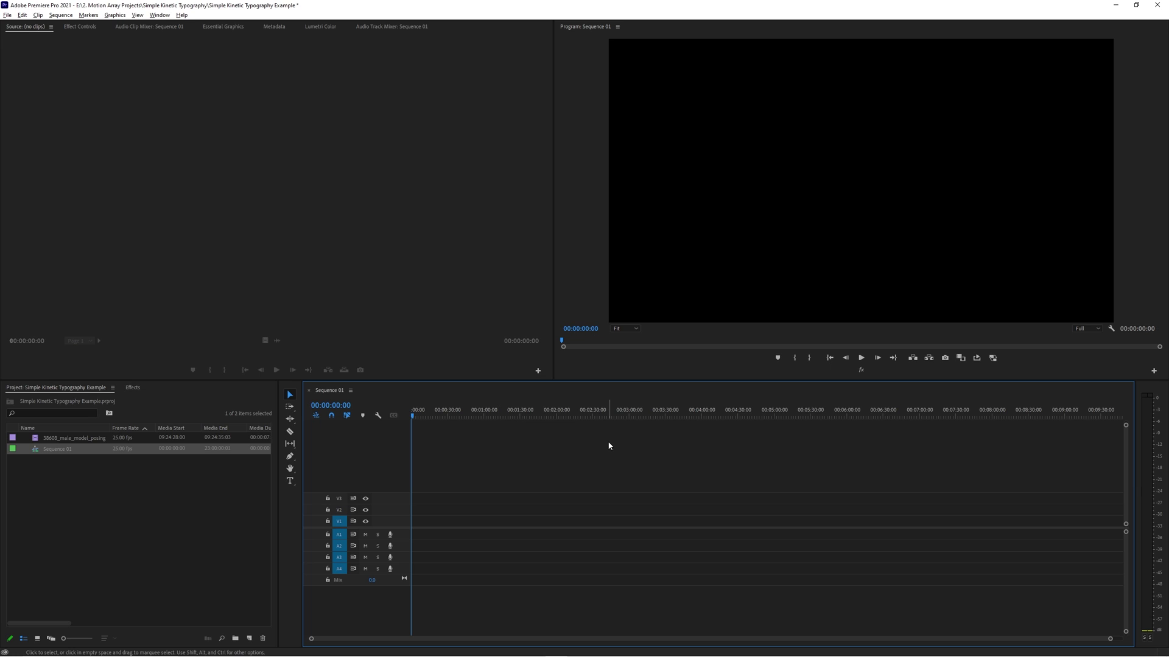
- Create a new title layer and replace its placeholder with the text 'MOTION ARRAY'
{"action": "key", "text": "ctrl+t"}
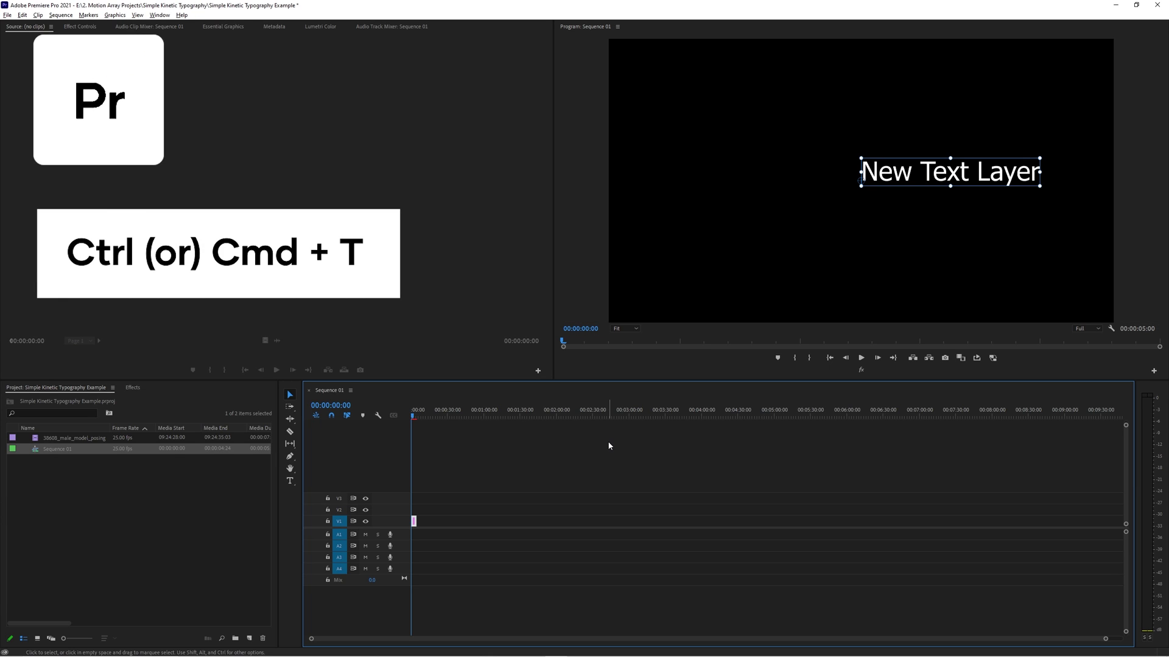
{"action": "double_click", "coordinate": [901, 180]}
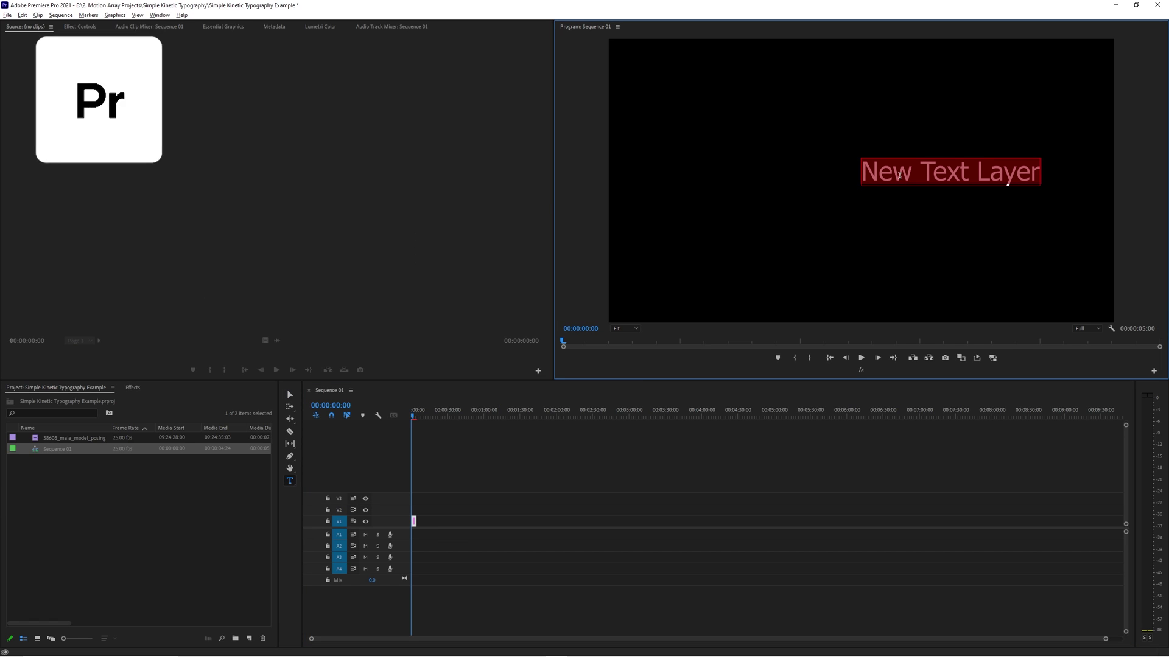
{"action": "type", "text": "MOTION ARRAY"}
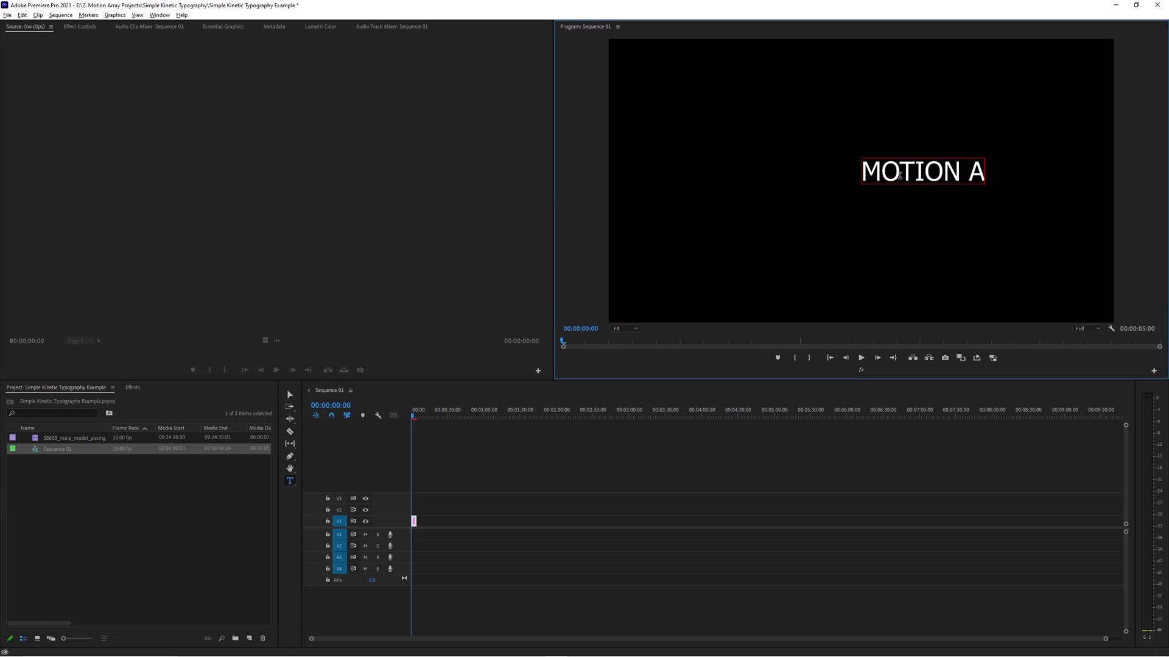
{"action": "triple_click", "coordinate": [900, 176]}
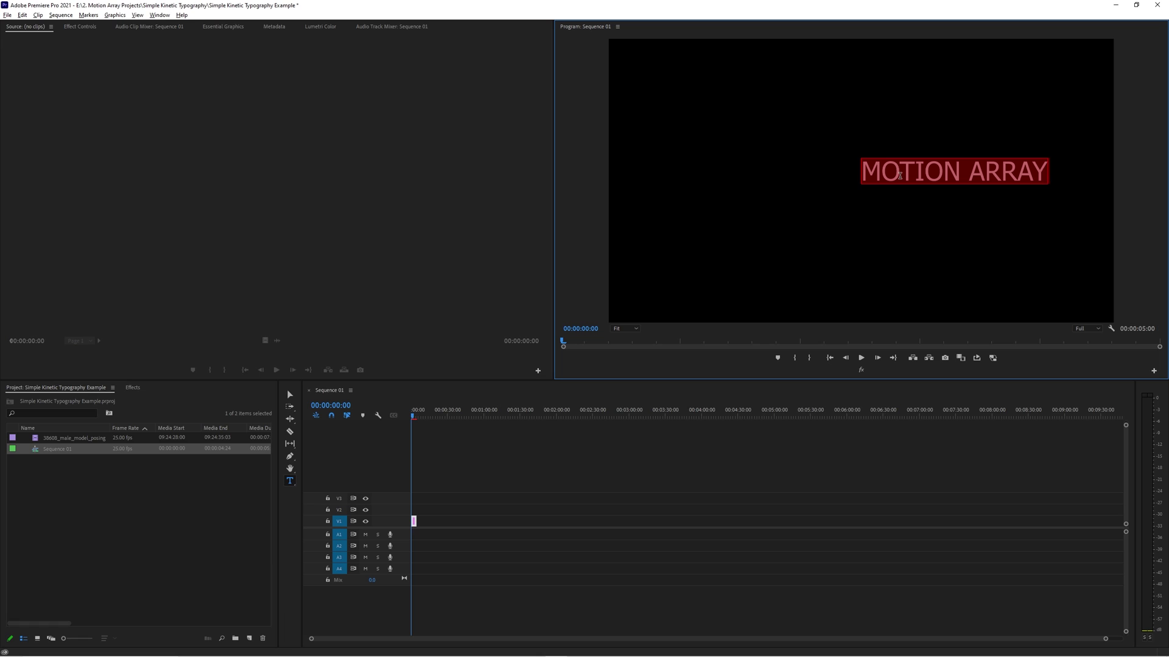
- Set the title's font to Artist Sans Black in Essential Graphics
{"action": "left_click", "coordinate": [242, 28]}
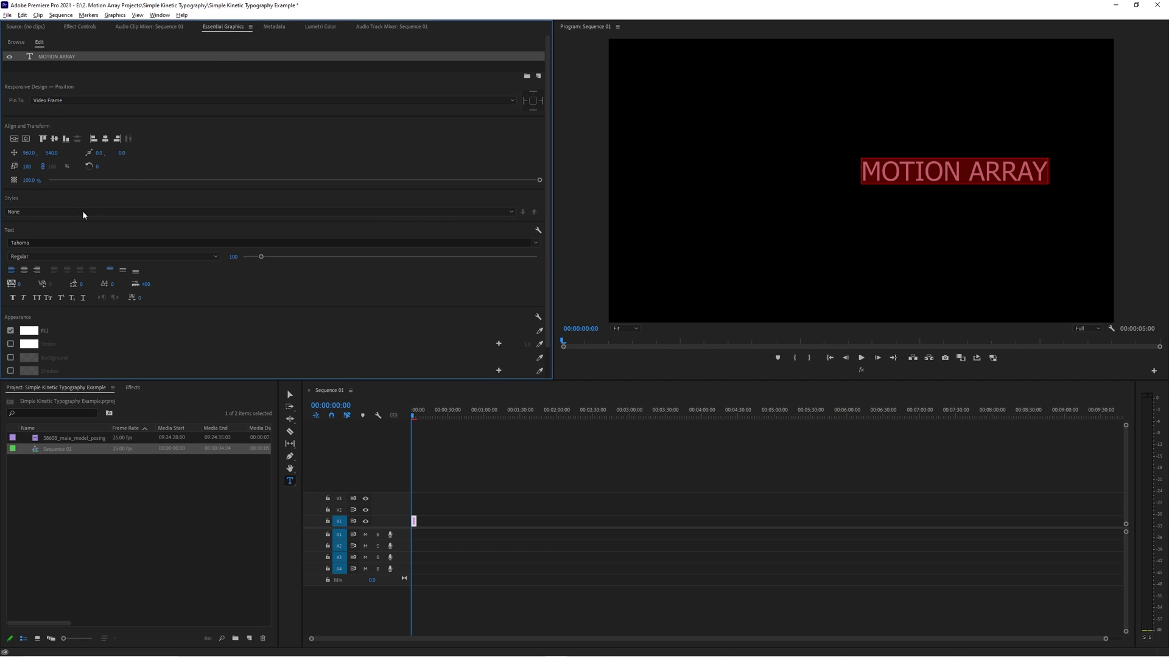
{"action": "left_click", "coordinate": [37, 242]}
{"action": "left_click", "coordinate": [46, 255]}
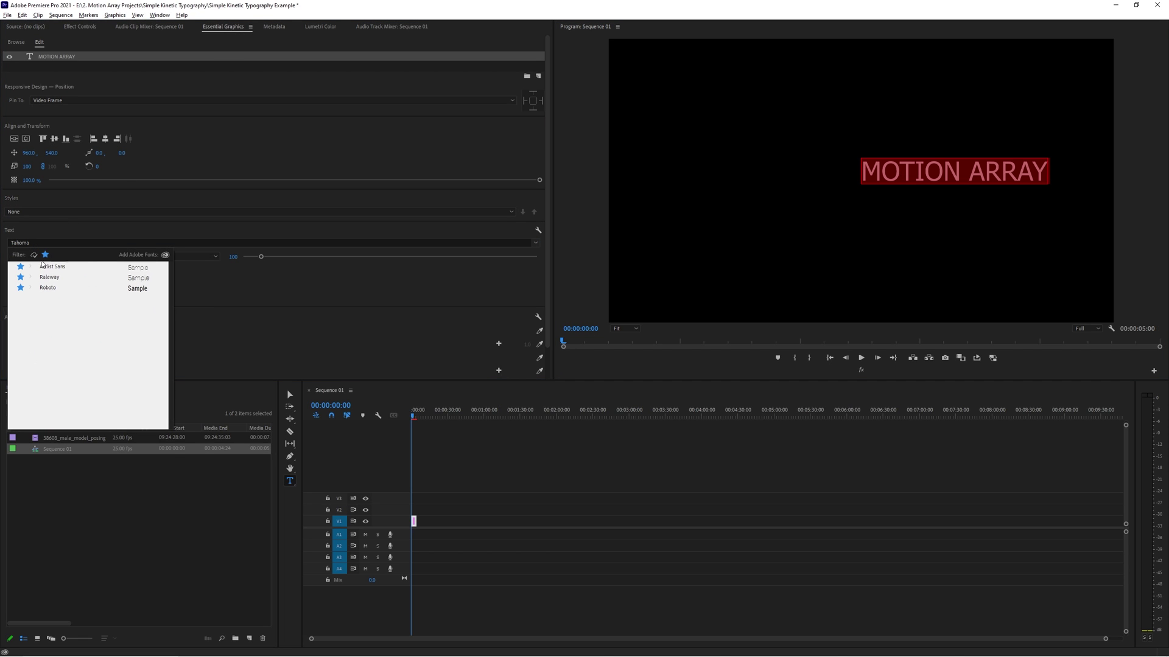
{"action": "left_click", "coordinate": [31, 268]}
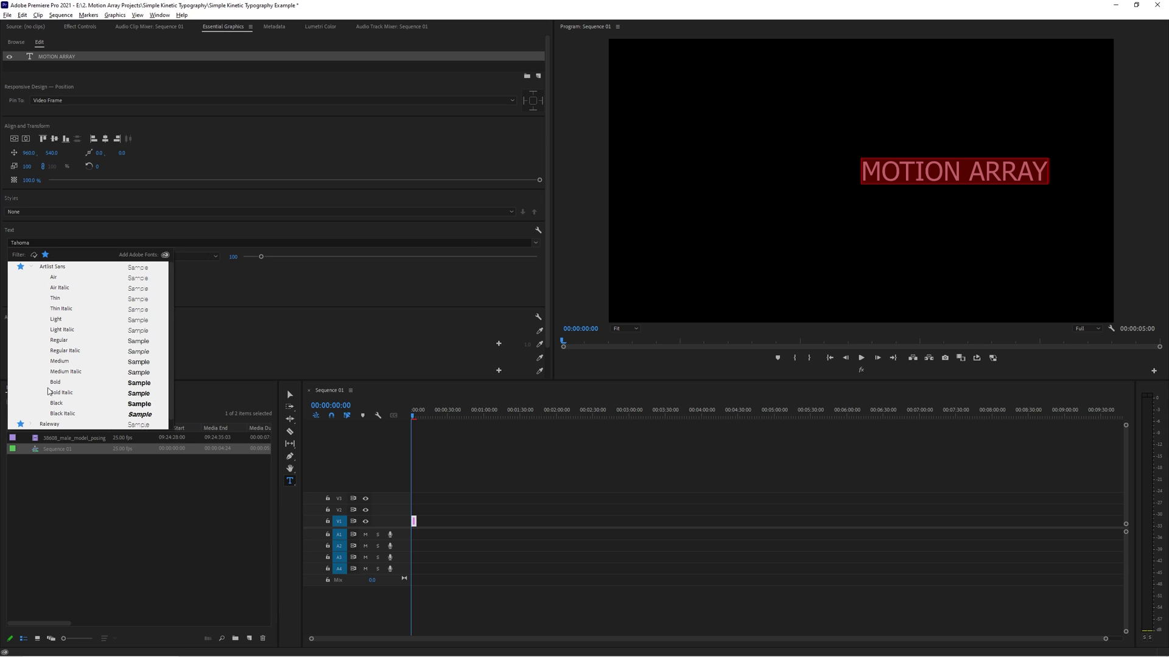
{"action": "left_click", "coordinate": [58, 404]}
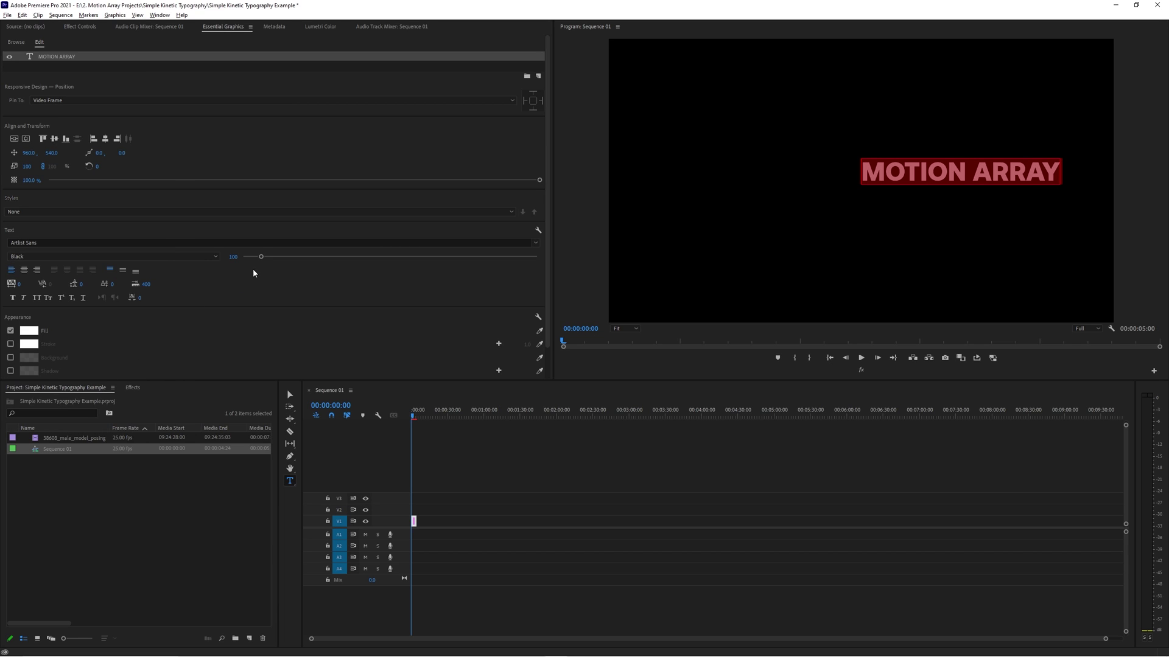
- Enlarge the MOTION ARRAY text to size 182 and centre it horizontally and vertically
{"action": "left_click_drag", "start_coordinate": [261, 259], "coordinate": [275, 262]}
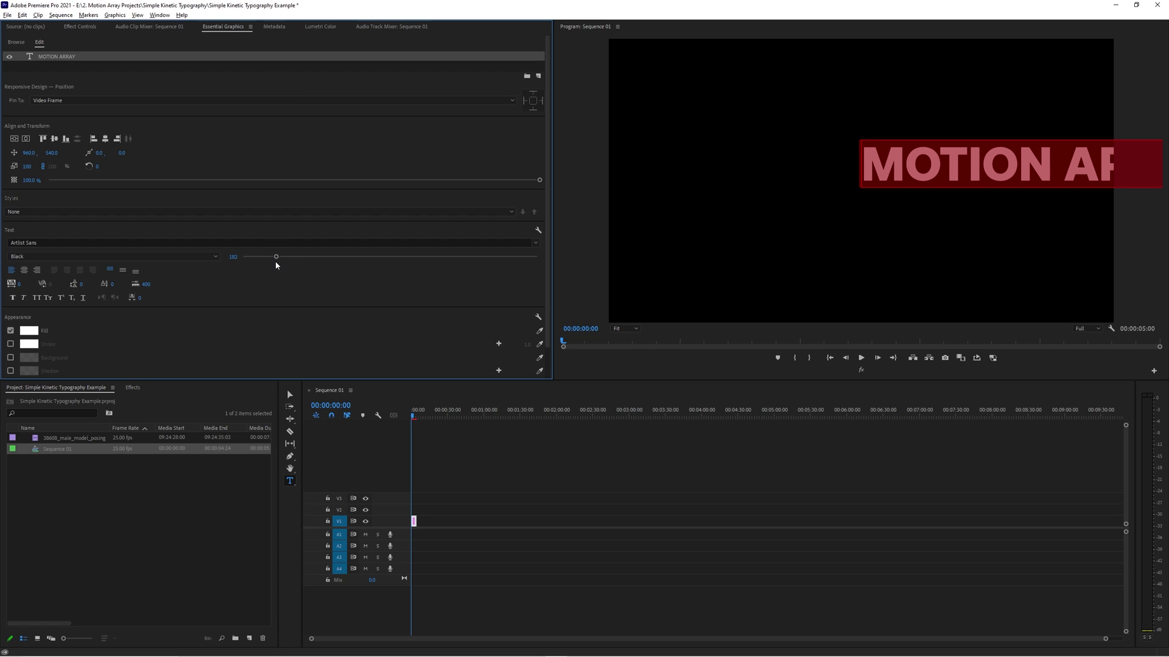
{"action": "left_click", "coordinate": [14, 139]}
{"action": "left_click", "coordinate": [14, 139]}
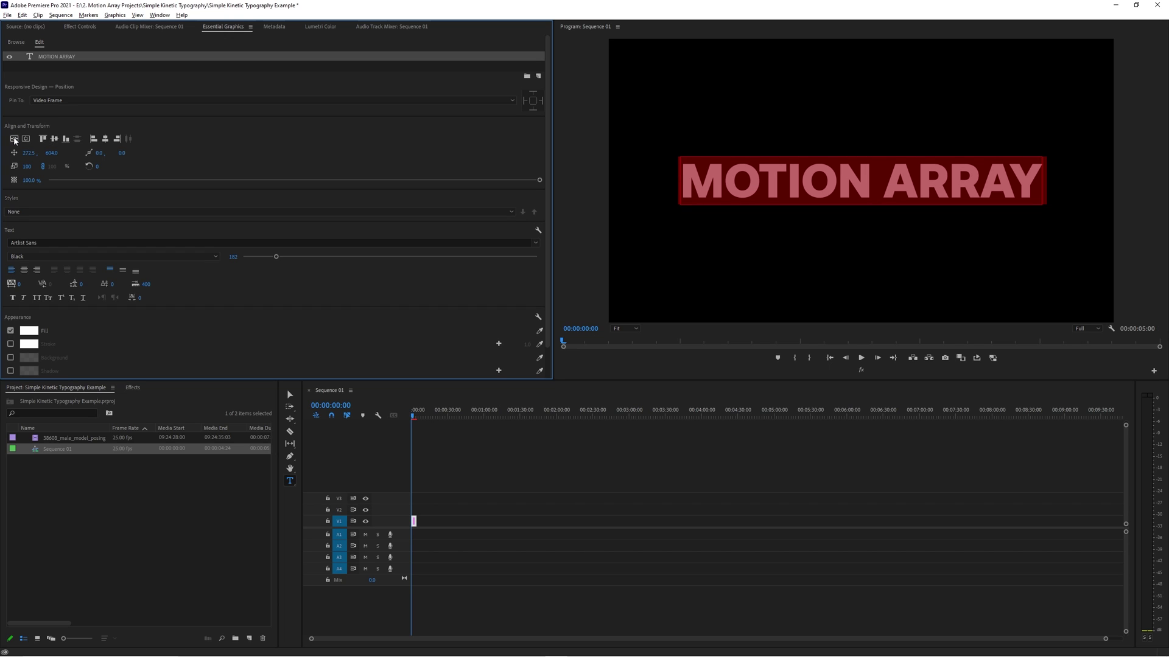
{"action": "left_click", "coordinate": [720, 256]}
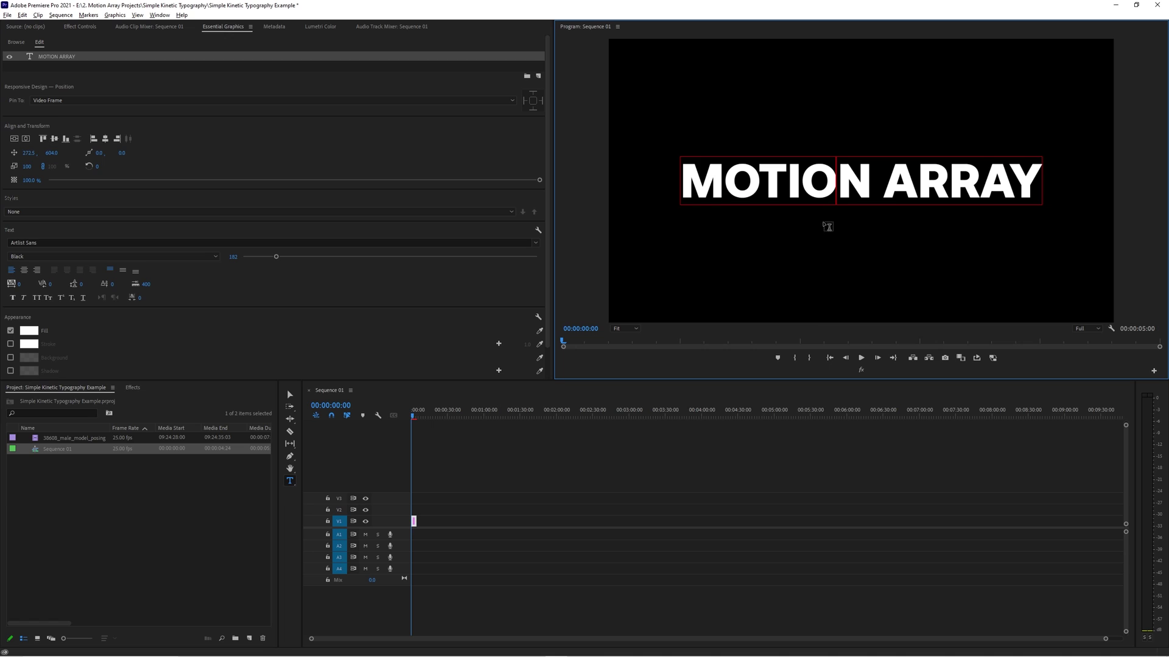
- Zoom into the timeline and duplicate the MOTION ARRAY clip onto V2 and V3
{"action": "left_click", "coordinate": [822, 462]}
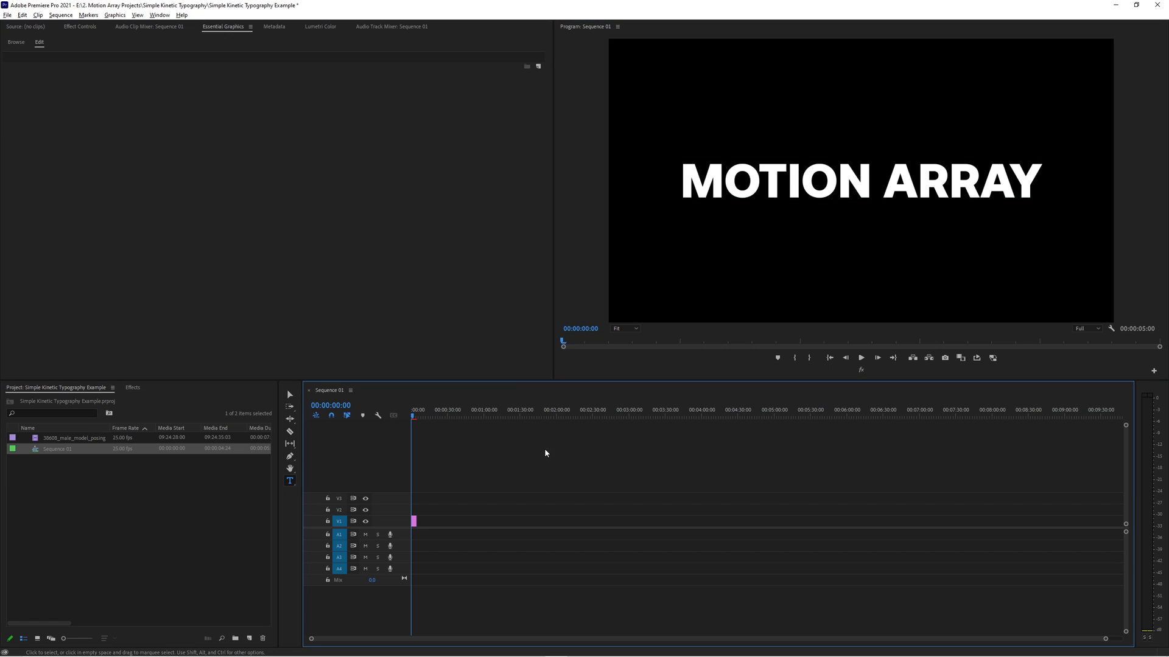
{"action": "scroll", "coordinate": [467, 450], "scroll_direction": "up", "scroll_amount": 8}
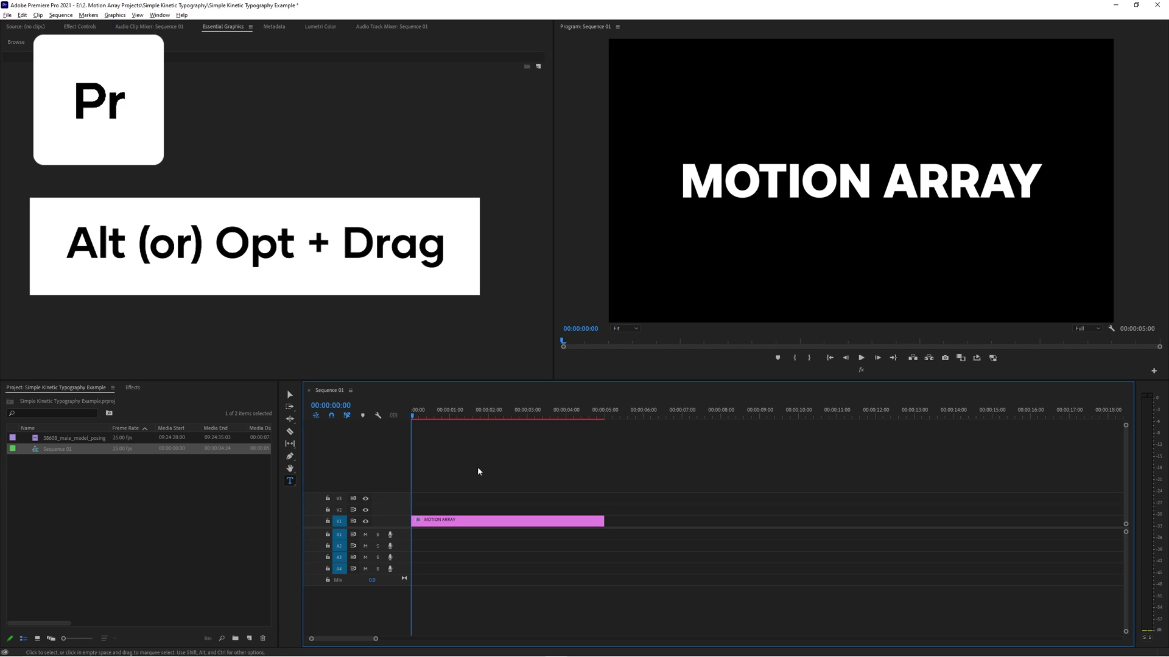
{"action": "left_click_drag", "start_coordinate": [497, 523], "coordinate": [501, 498]}
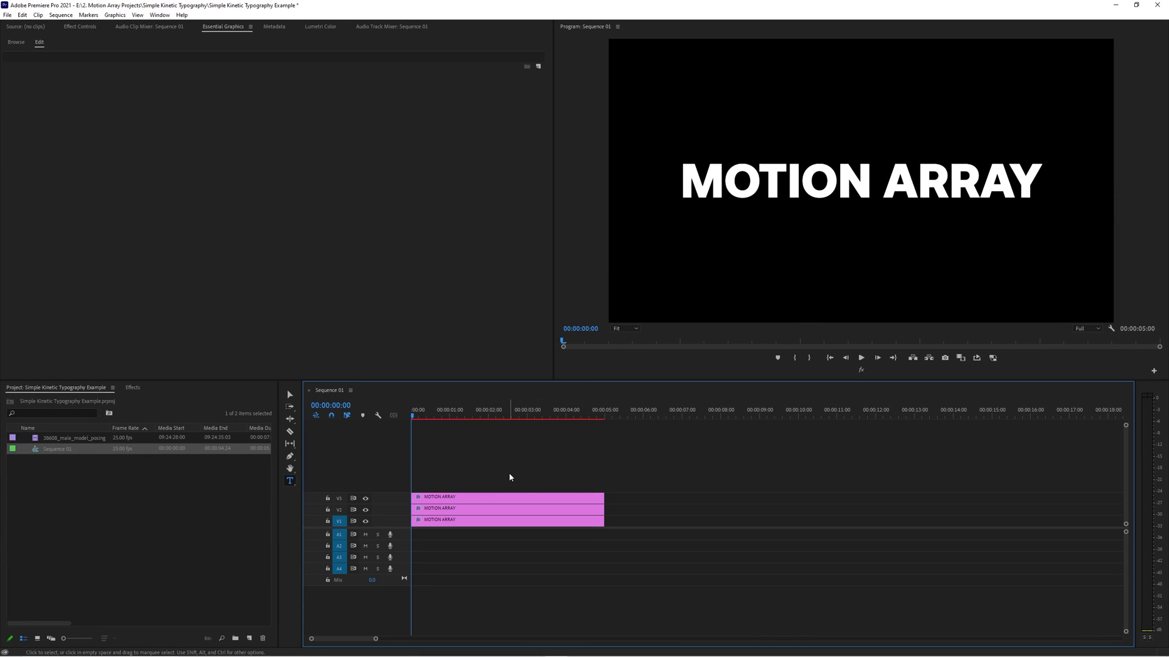
- Search the Effects panel for 'off' and apply Distort > Offset to the V3 MOTION ARRAY clip
{"action": "left_click", "coordinate": [133, 389]}
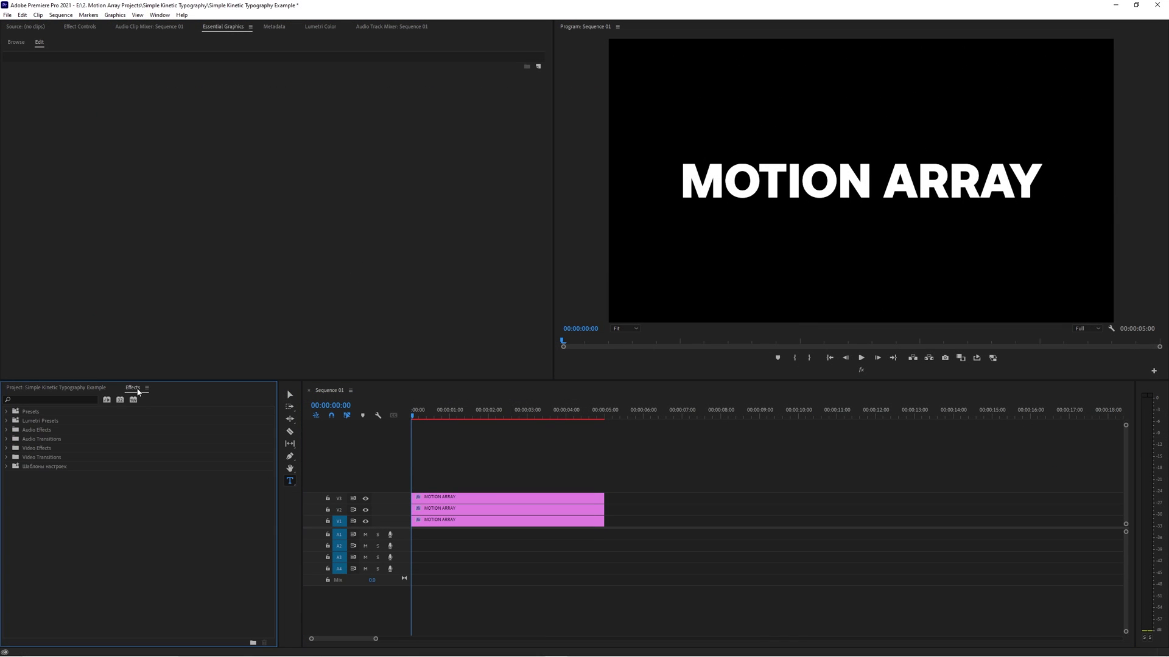
{"action": "left_click", "coordinate": [74, 401]}
{"action": "type", "text": "offset"}
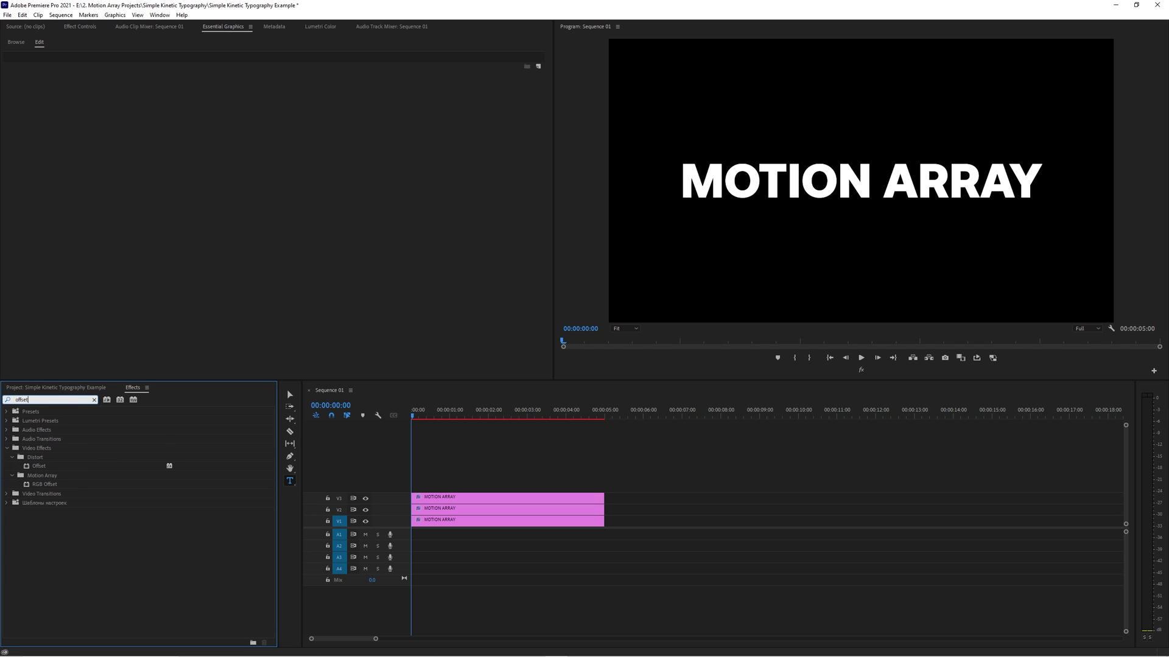
{"action": "left_click", "coordinate": [39, 466]}
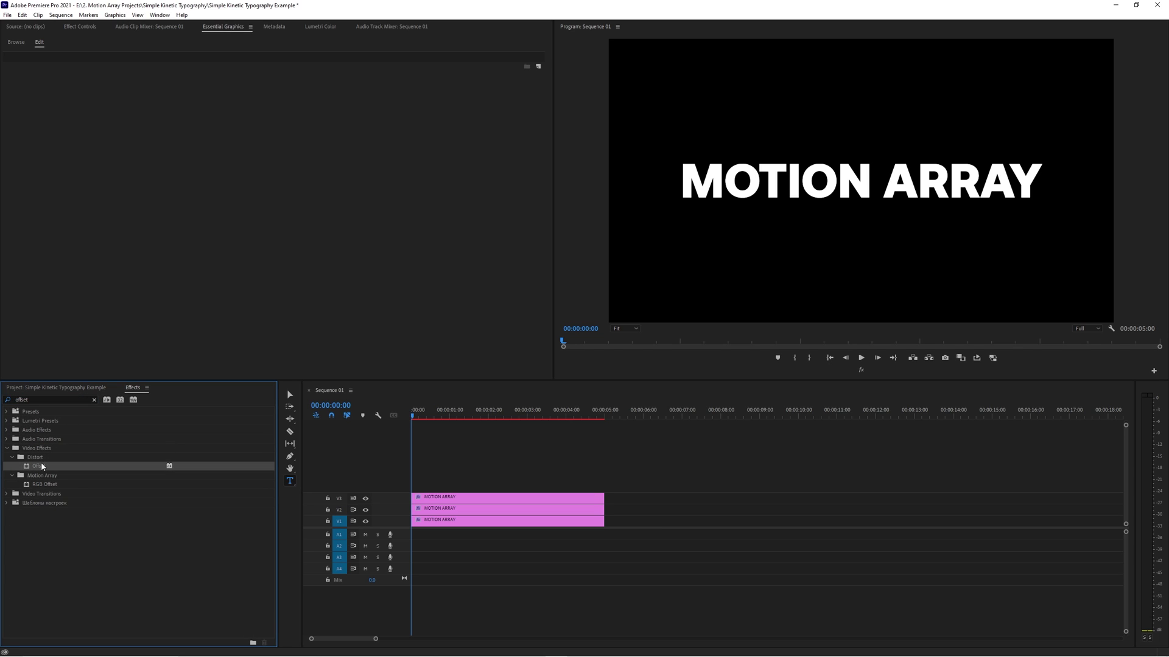
{"action": "left_click_drag", "start_coordinate": [39, 466], "coordinate": [454, 498]}
{"action": "left_click", "coordinate": [459, 524]}
{"action": "left_click", "coordinate": [457, 498]}
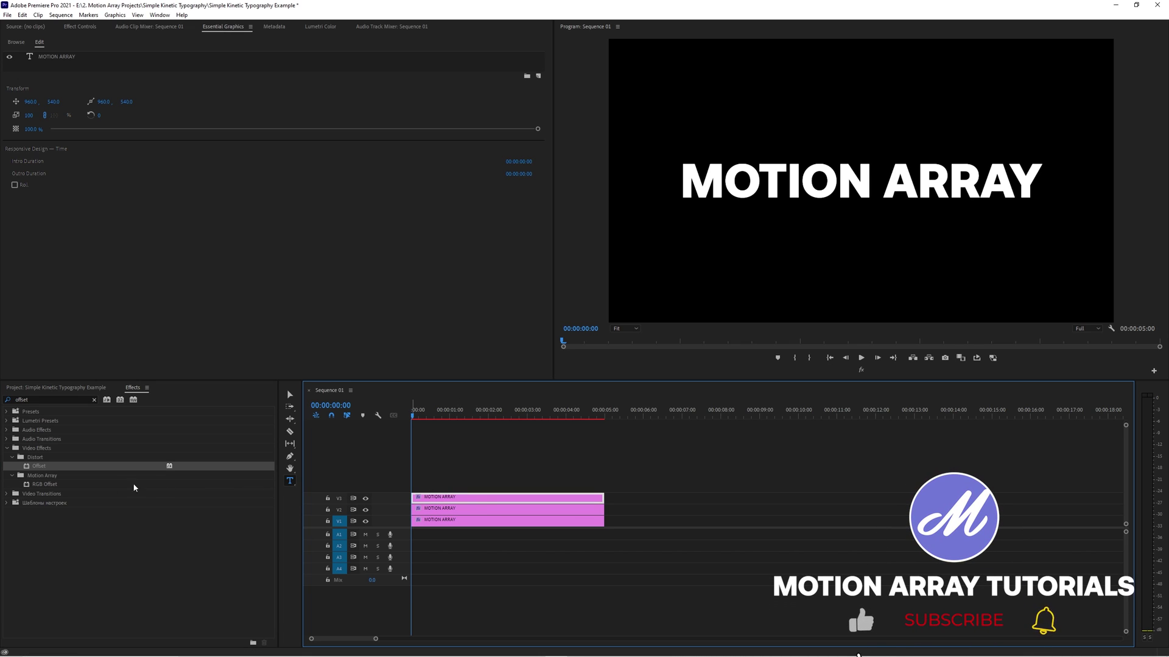
{"action": "left_click_drag", "start_coordinate": [43, 469], "coordinate": [522, 504]}
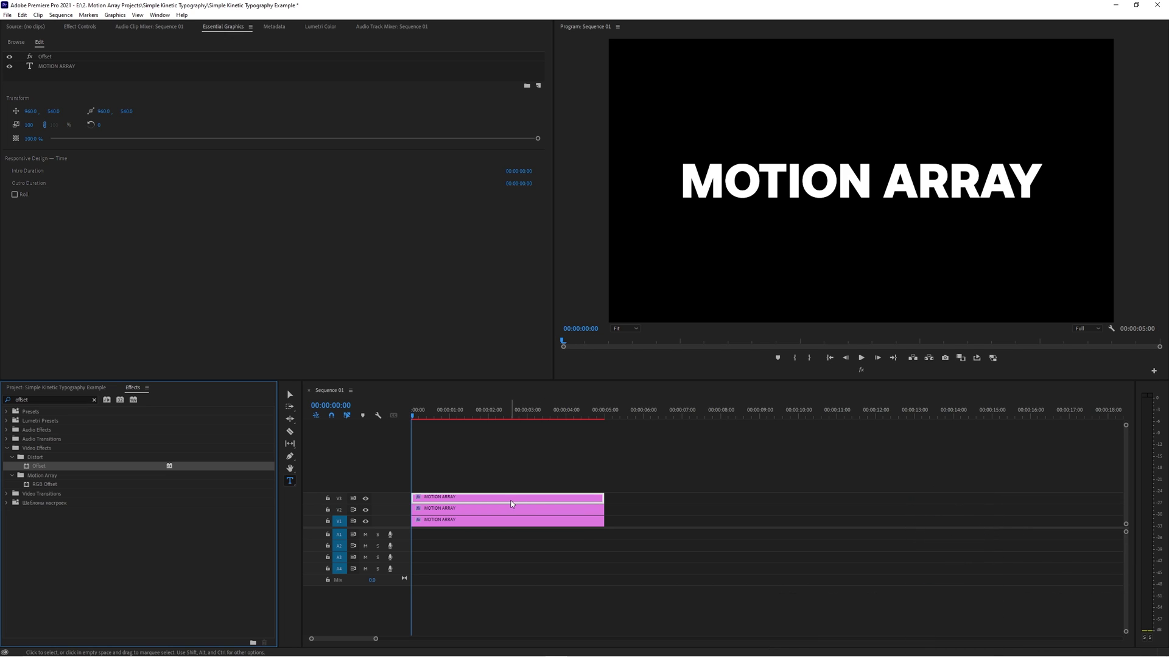
- Keyframe Offset's Shift Center To so the top line slides up to 960, 230 by frame 11
{"action": "left_click", "coordinate": [80, 27]}
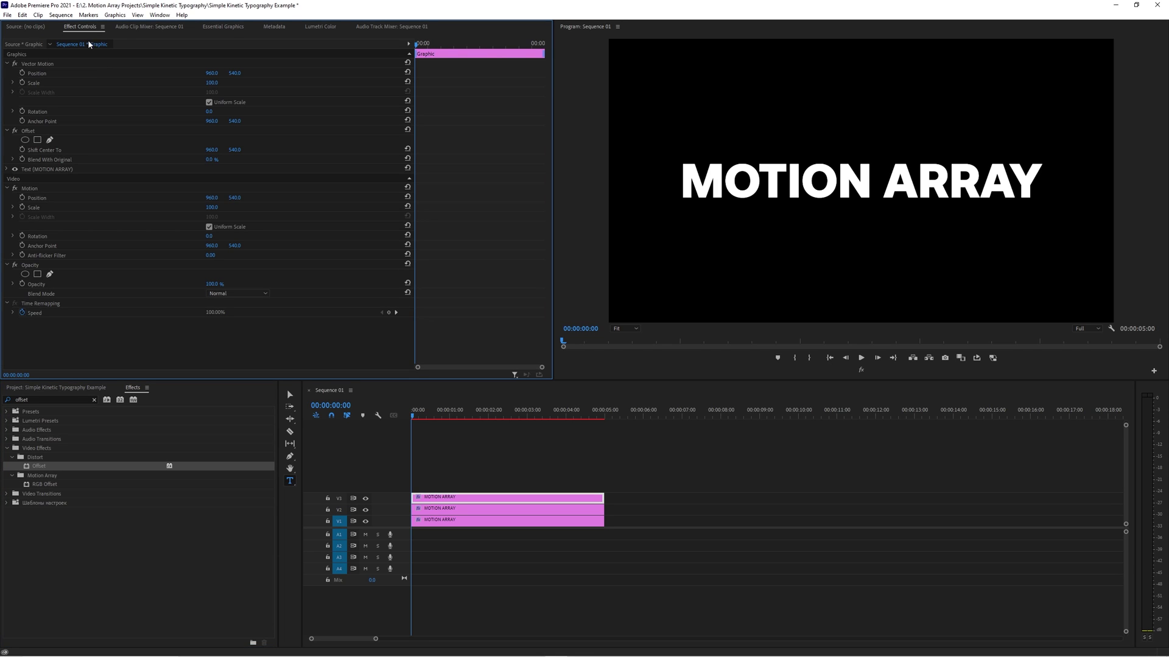
{"action": "key", "text": "space"}
{"action": "left_click", "coordinate": [23, 149]}
{"action": "key", "text": "space"}
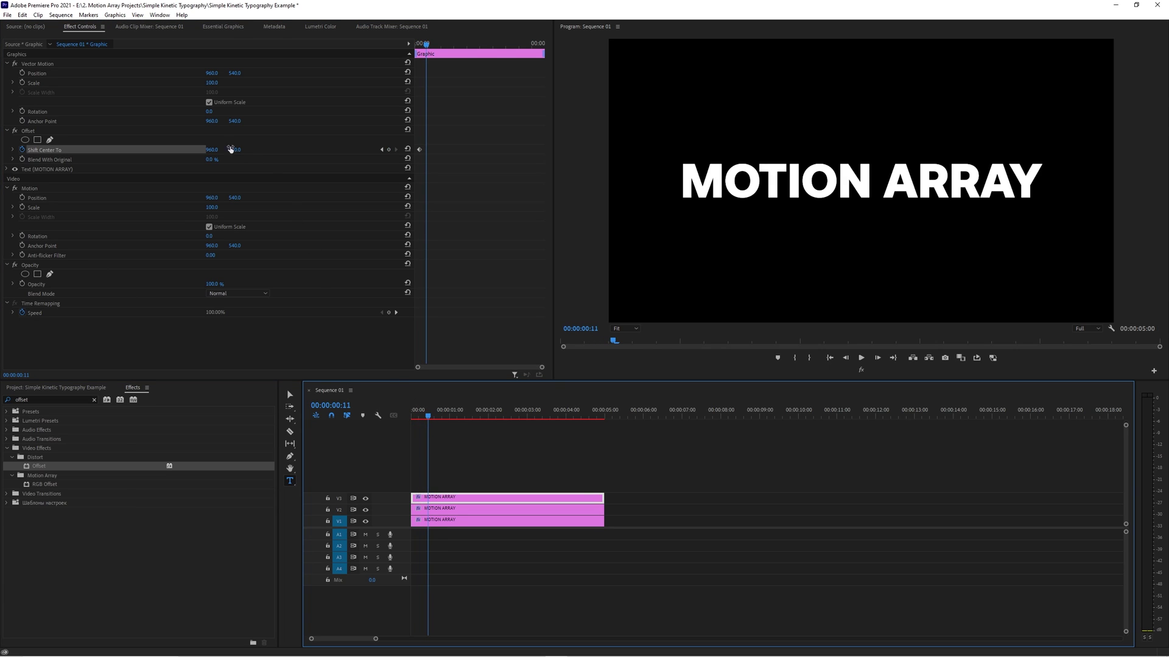
{"action": "left_click_drag", "start_coordinate": [235, 150], "coordinate": [44, 149]}
{"action": "left_click_drag", "start_coordinate": [455, 44], "coordinate": [425, 47]}
{"action": "key", "text": "space"}
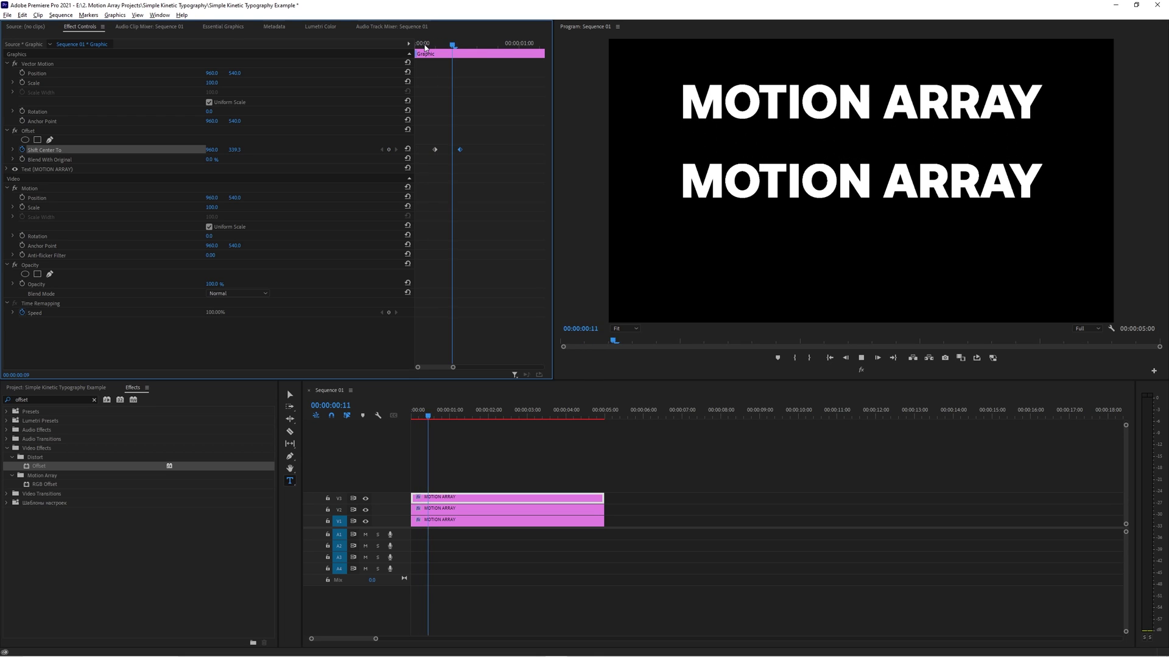
{"action": "key", "text": "space"}
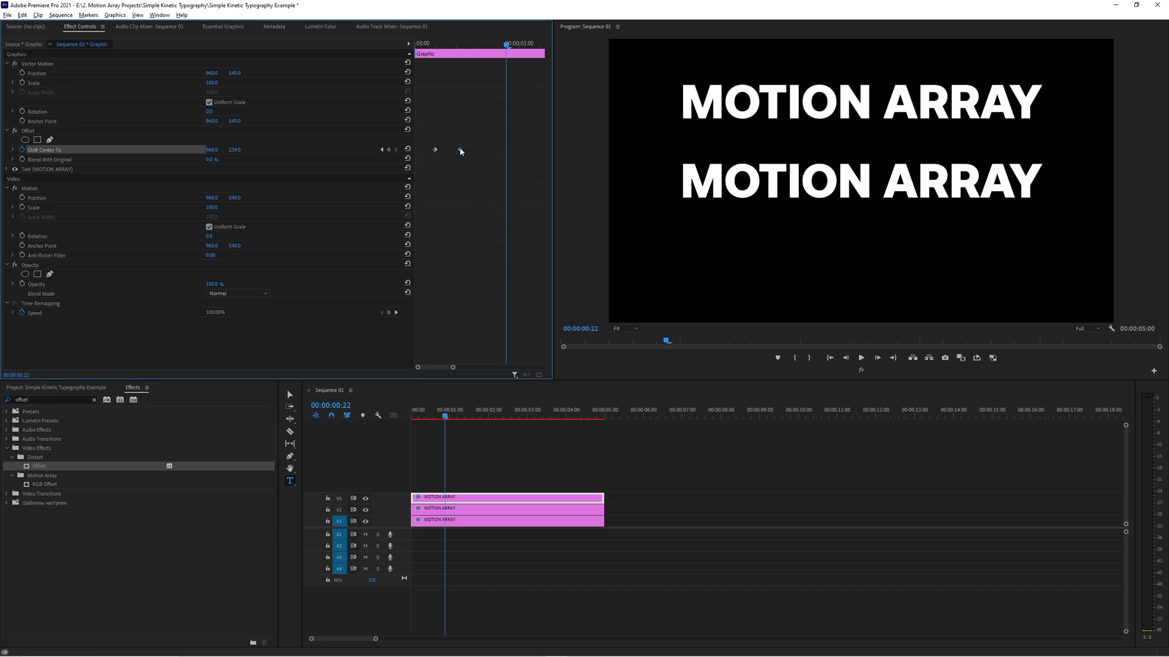
- Set the end Shift Center To keyframe to Ease In and preview the motion
{"action": "right_click", "coordinate": [460, 150]}
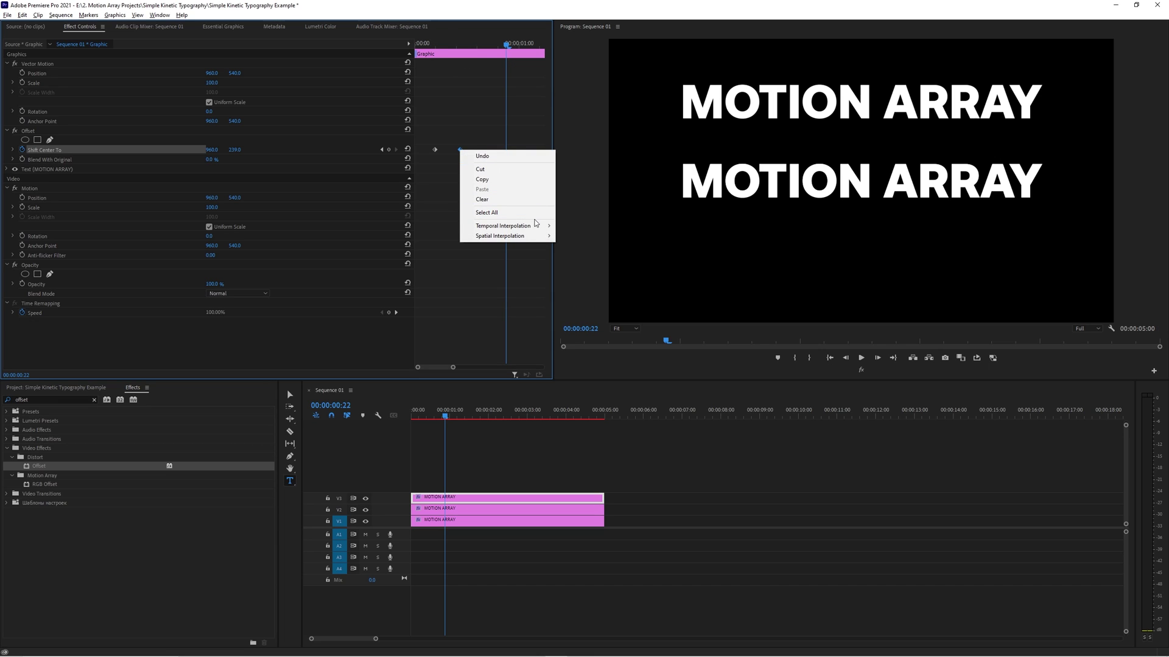
{"action": "mouse_move", "coordinate": [538, 227]}
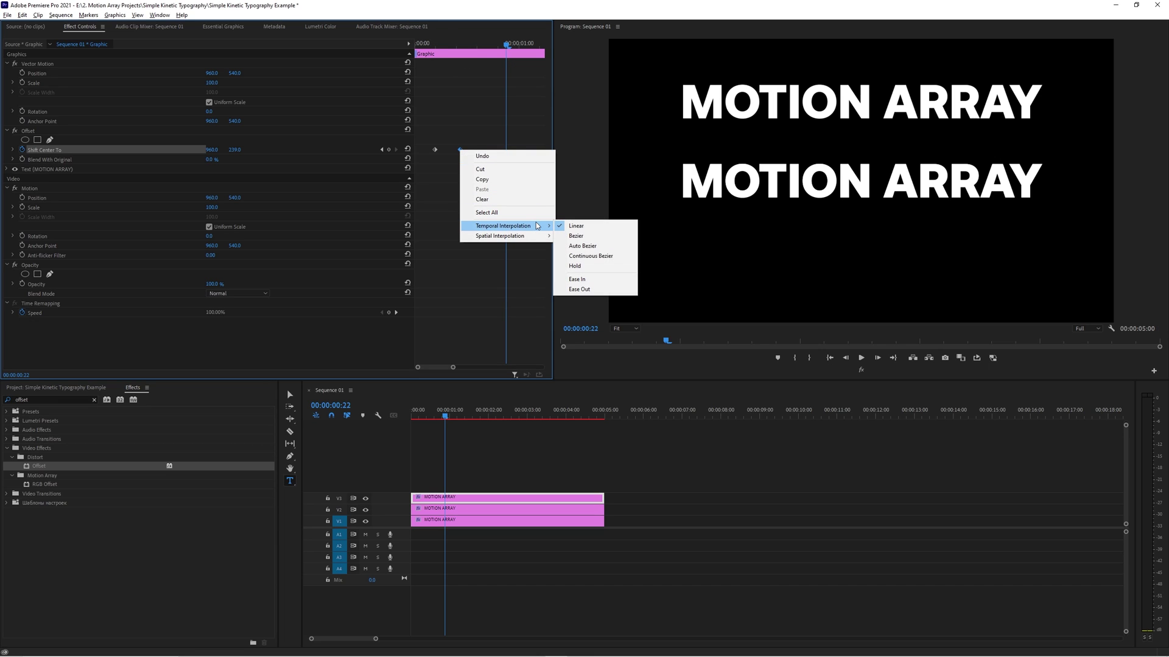
{"action": "left_click", "coordinate": [603, 283]}
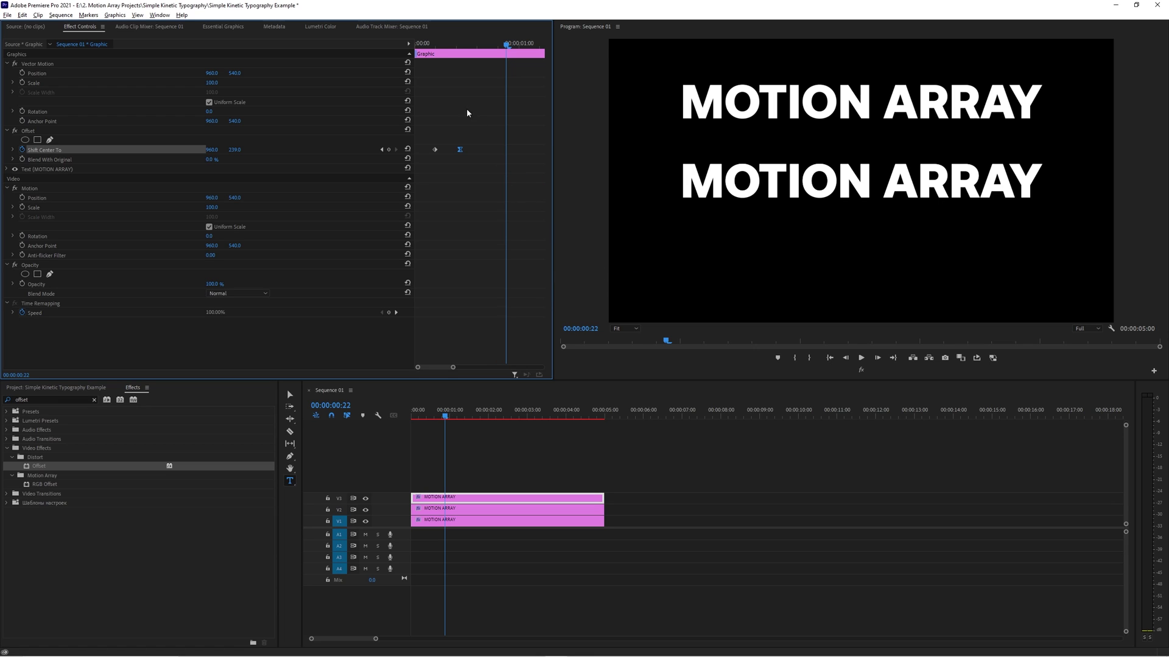
{"action": "left_click", "coordinate": [430, 47]}
{"action": "key", "text": "space"}
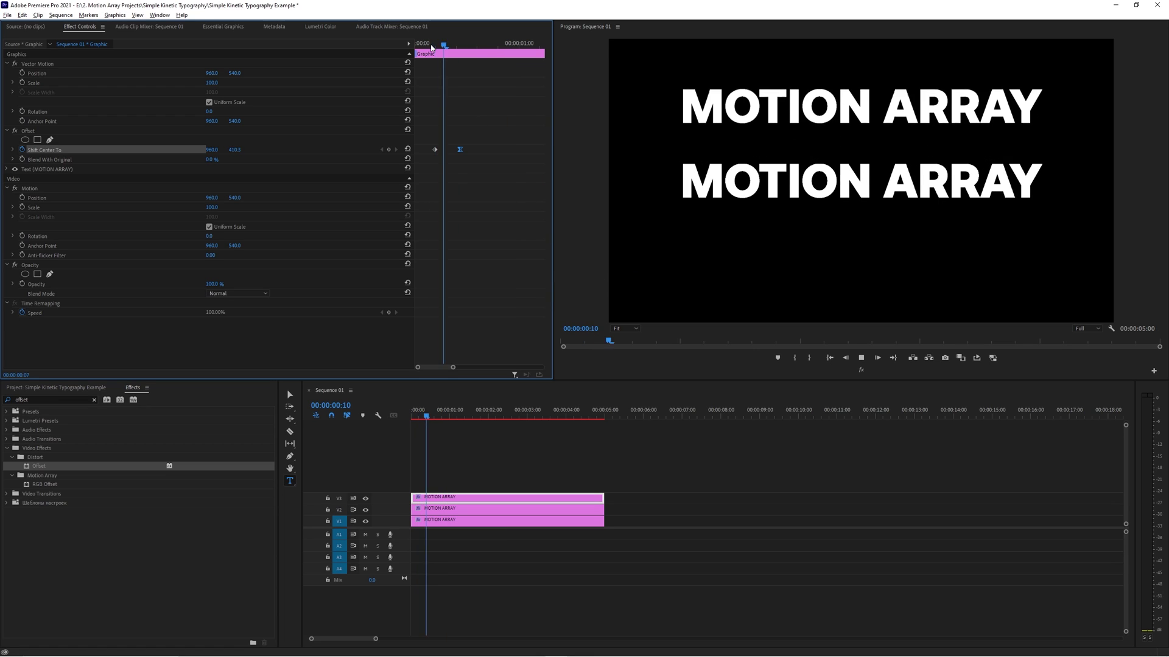
{"action": "key", "text": "space"}
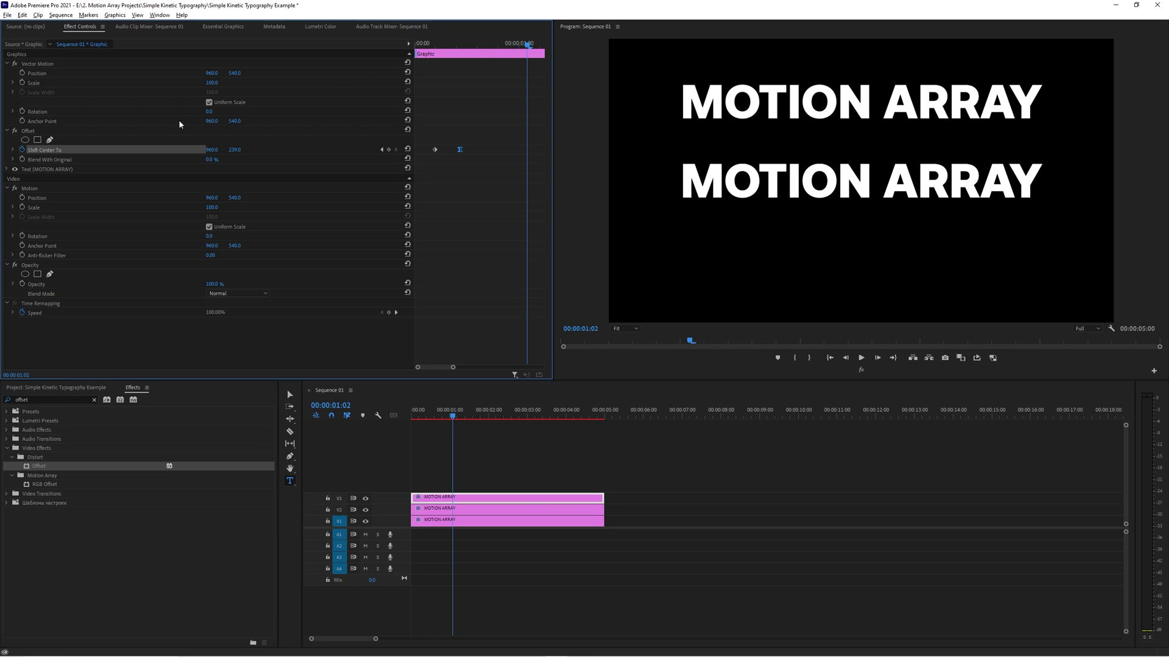
- Steepen the Shift Center To velocity curve for a sharper ease, then play the slide-in
{"action": "left_click", "coordinate": [13, 150]}
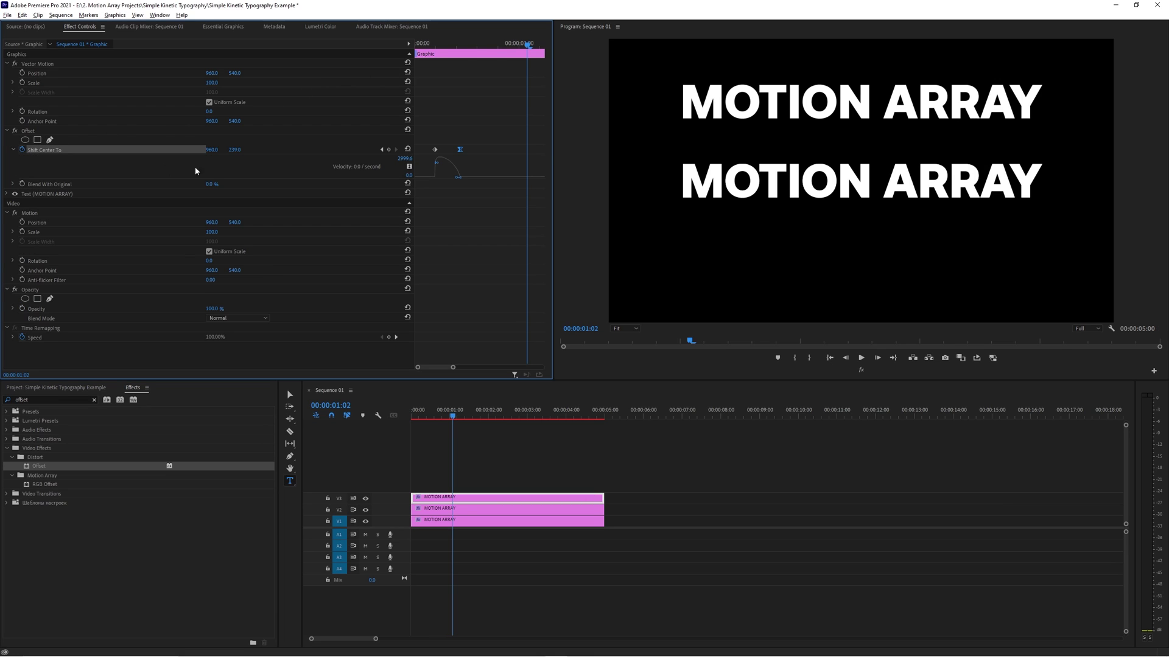
{"action": "left_click_drag", "start_coordinate": [457, 181], "coordinate": [476, 149]}
{"action": "left_click", "coordinate": [425, 50]}
{"action": "key", "text": "space"}
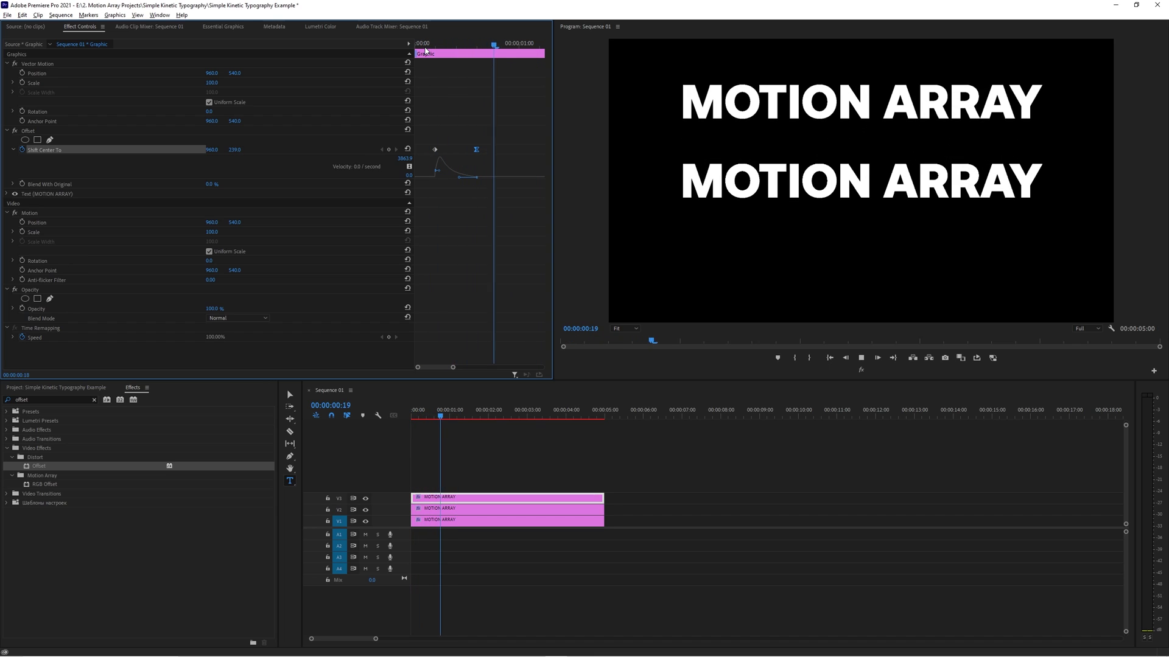
{"action": "key", "text": "space"}
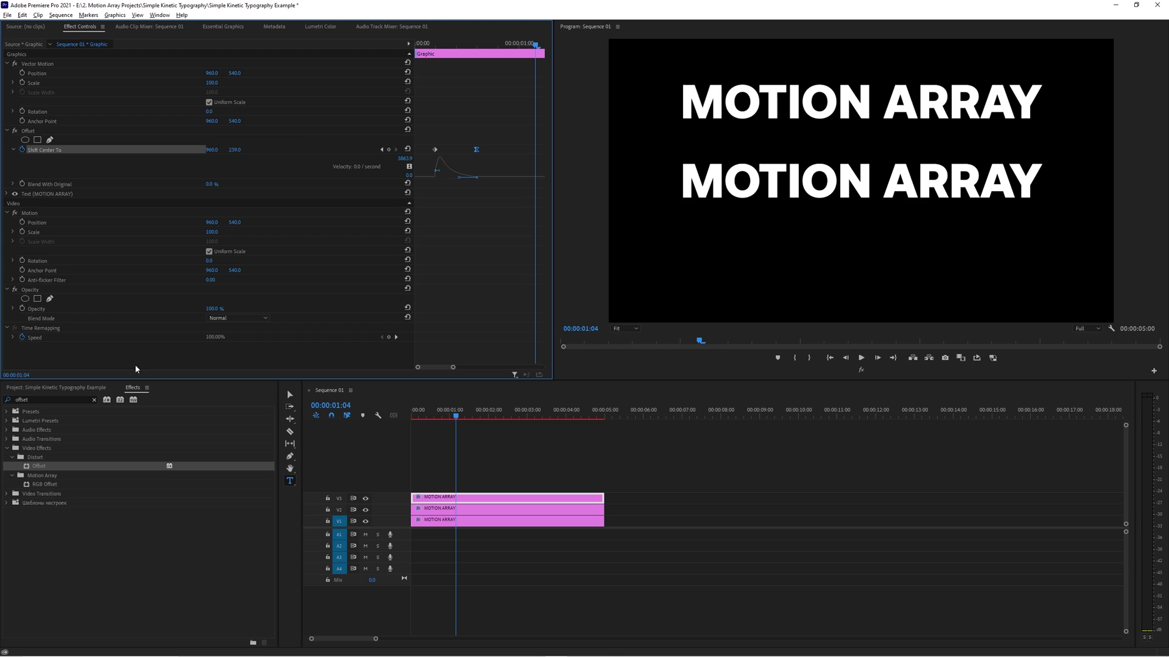
- Search for 'echo' and apply the Echo effect to the top MOTION ARRAY clip
{"action": "double_click", "coordinate": [75, 400]}
{"action": "type", "text": "echo"}
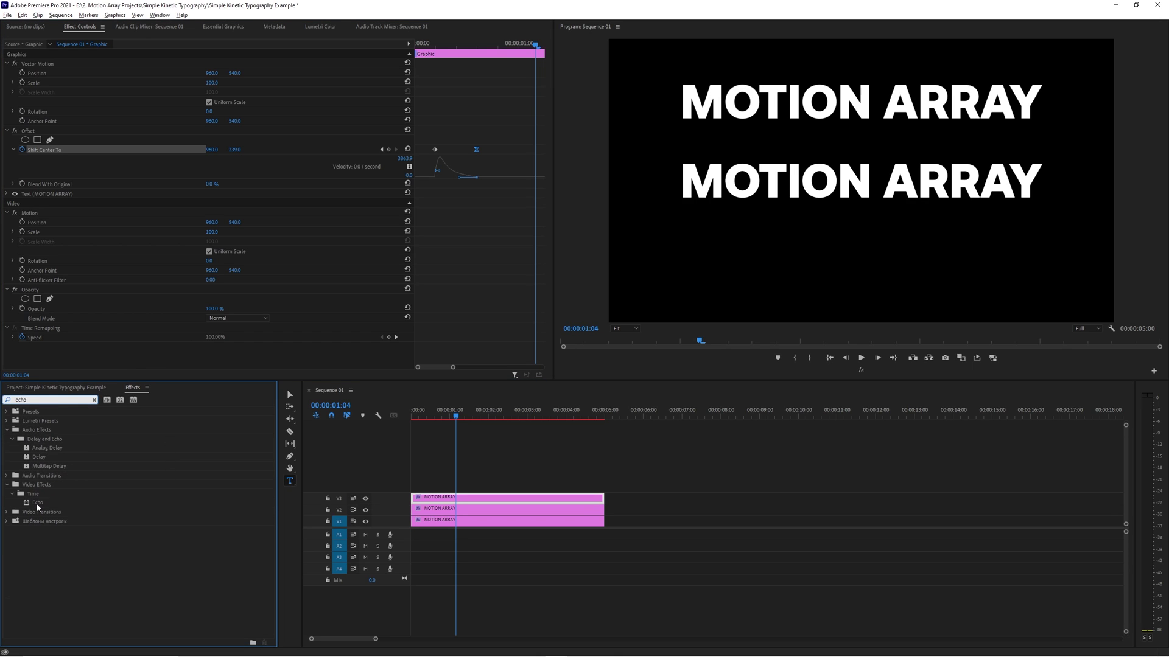
{"action": "left_click", "coordinate": [37, 504]}
{"action": "left_click_drag", "start_coordinate": [175, 478], "coordinate": [471, 499]}
{"action": "left_click_drag", "start_coordinate": [424, 44], "coordinate": [477, 45]}
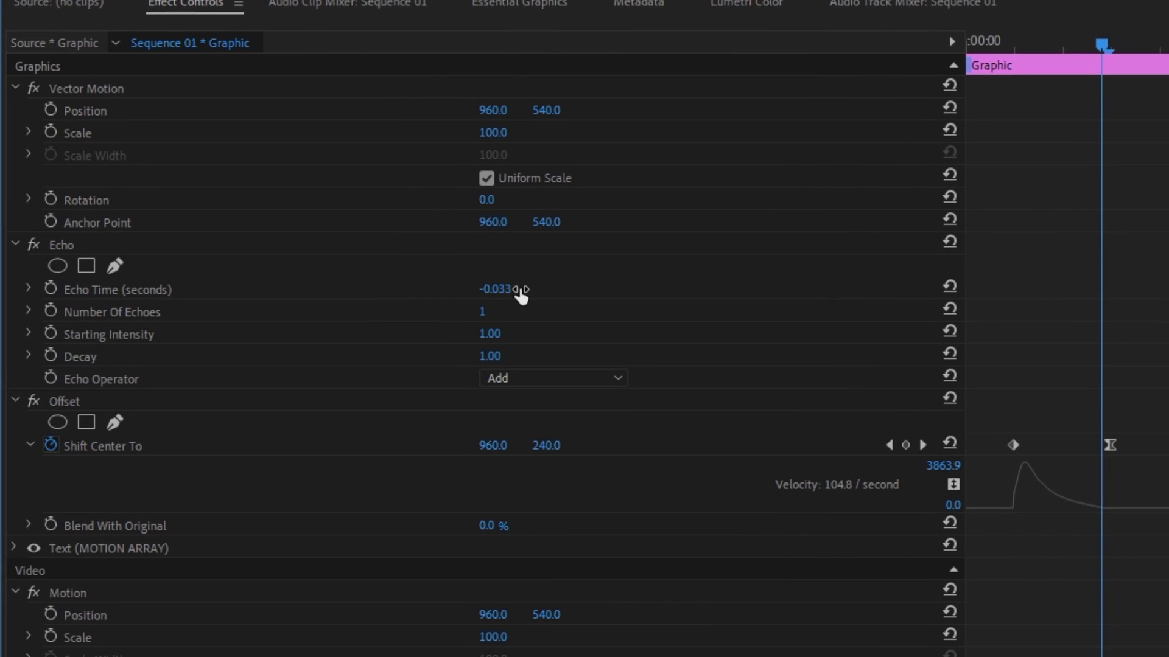
- Set Echo Time to -0.065 and Number Of Echoes to 6
{"action": "left_click", "coordinate": [518, 290]}
{"action": "left_click_drag", "start_coordinate": [513, 289], "coordinate": [612, 291]}
{"action": "type", "text": "65"}
{"action": "key", "text": "Return"}
{"action": "left_click", "coordinate": [487, 311]}
{"action": "type", "text": "6"}
{"action": "key", "text": "Return"}
- Set Echo Decay to 0.8 and the Echo Operator to Minimum
{"action": "left_click", "coordinate": [492, 358]}
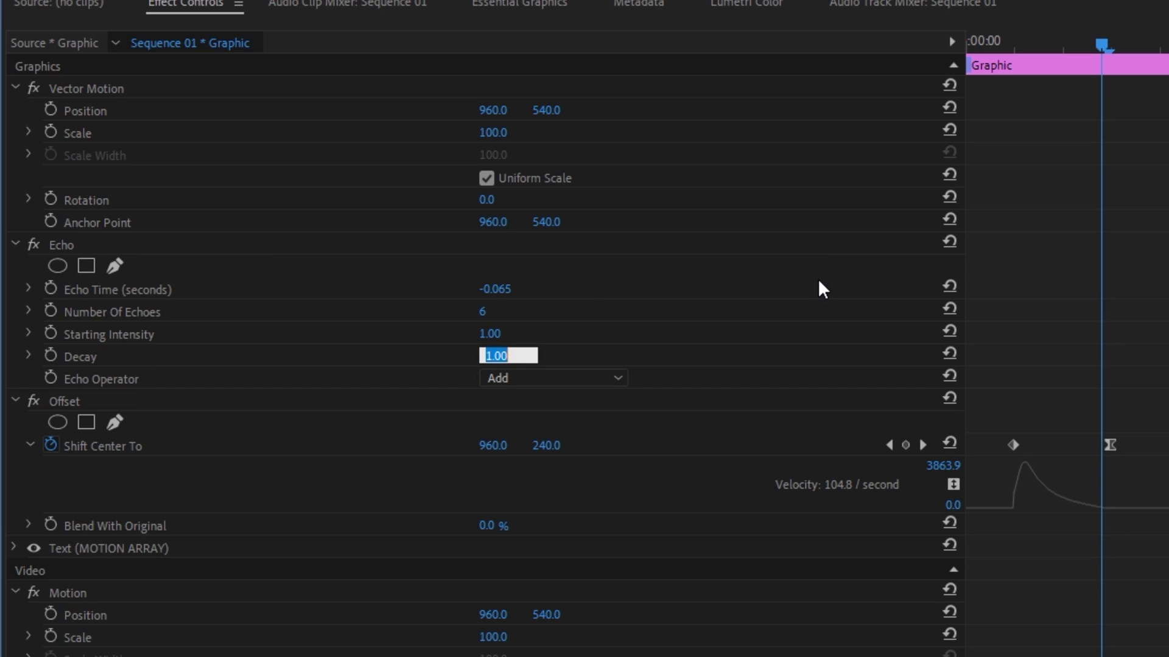
{"action": "type", "text": "0.8"}
{"action": "key", "text": "Return"}
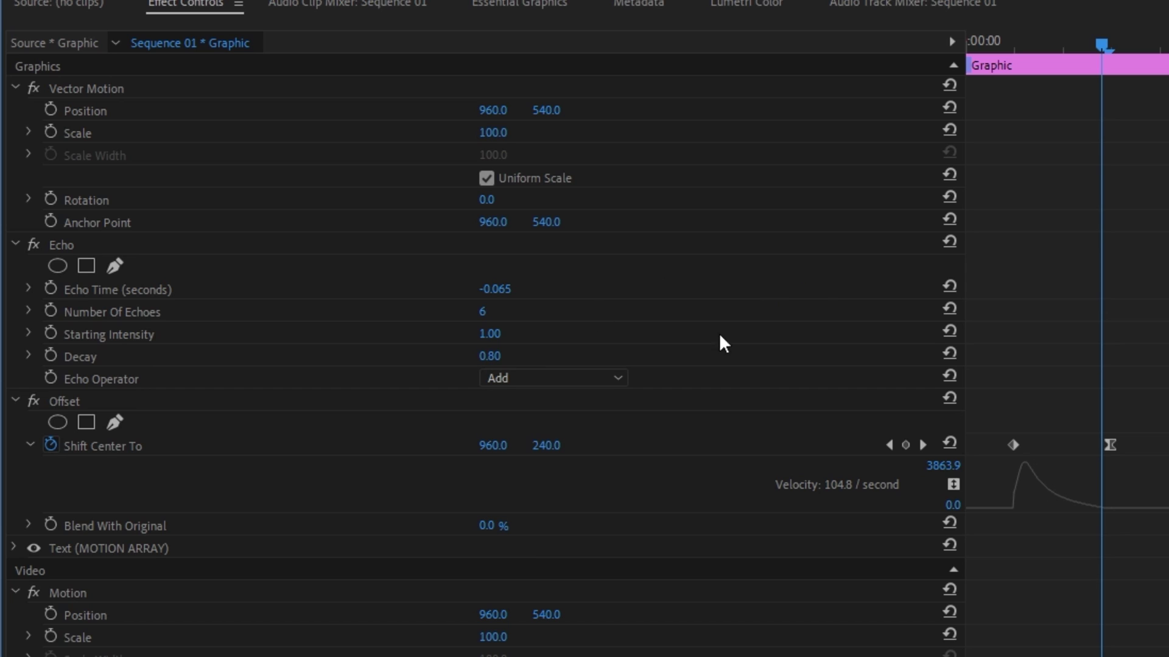
{"action": "left_click", "coordinate": [580, 378]}
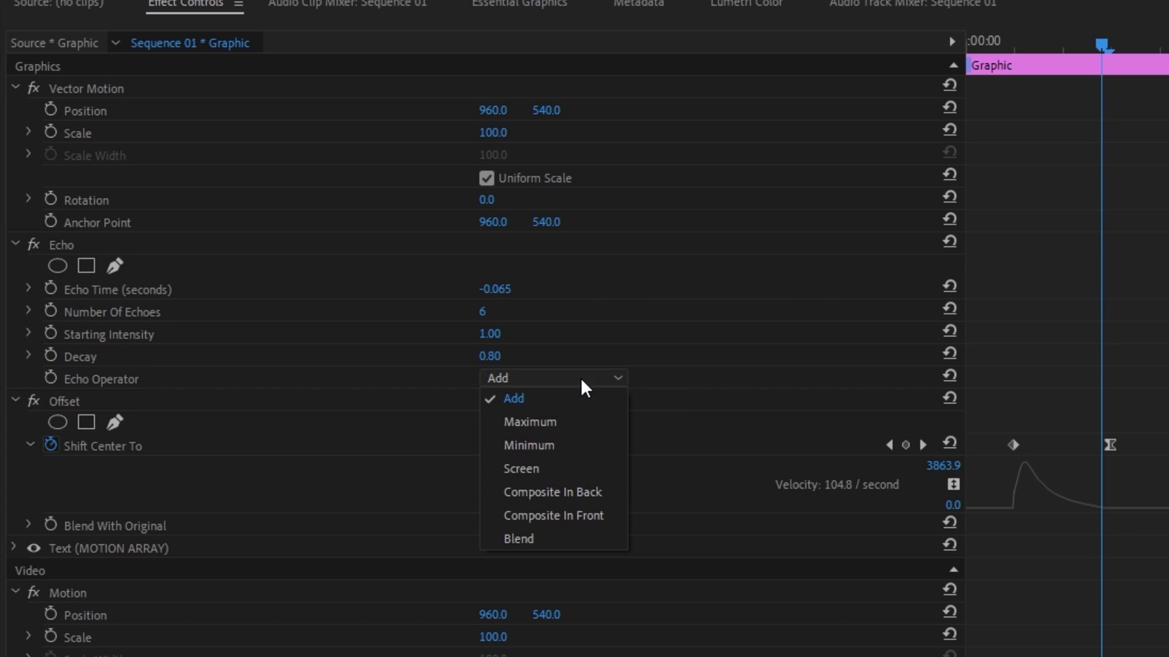
{"action": "left_click", "coordinate": [572, 444]}
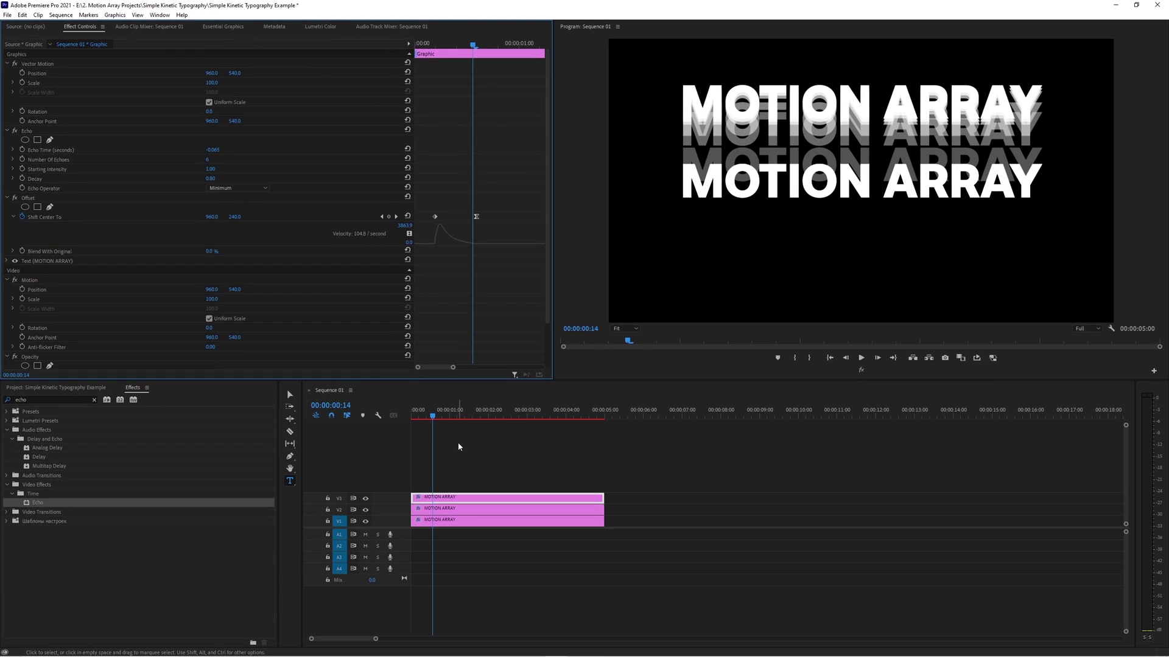
{"action": "left_click", "coordinate": [573, 495]}
{"action": "key", "text": "Home"}
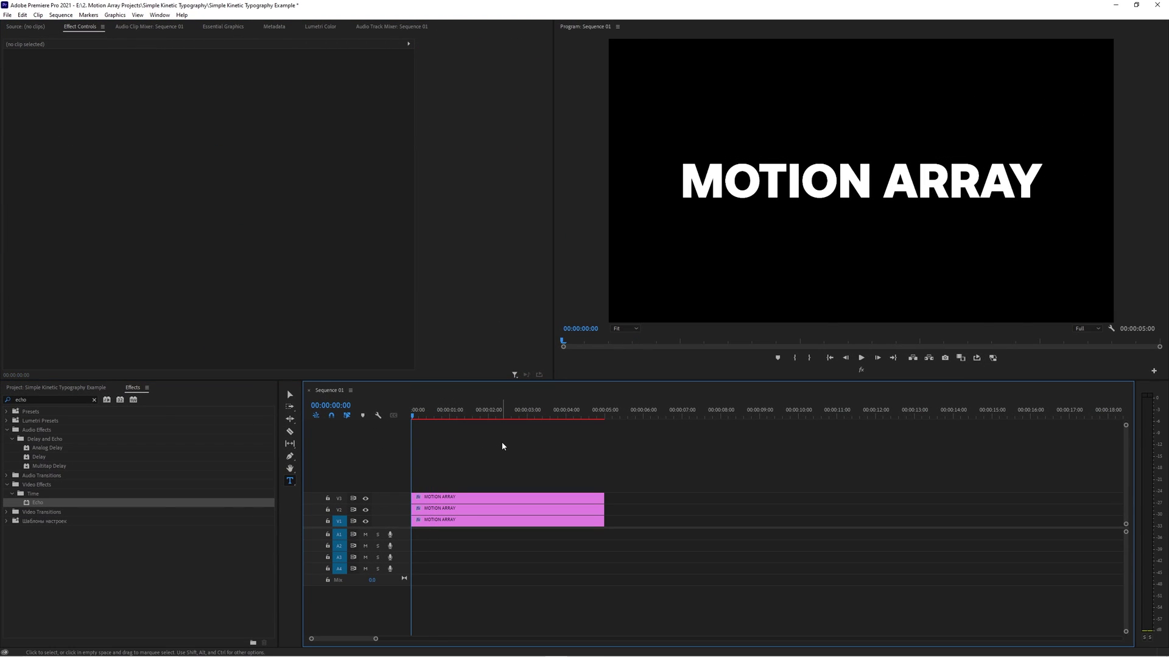
- Play back the top line's echoed slide-in from the sequence start
{"action": "key", "text": "space"}
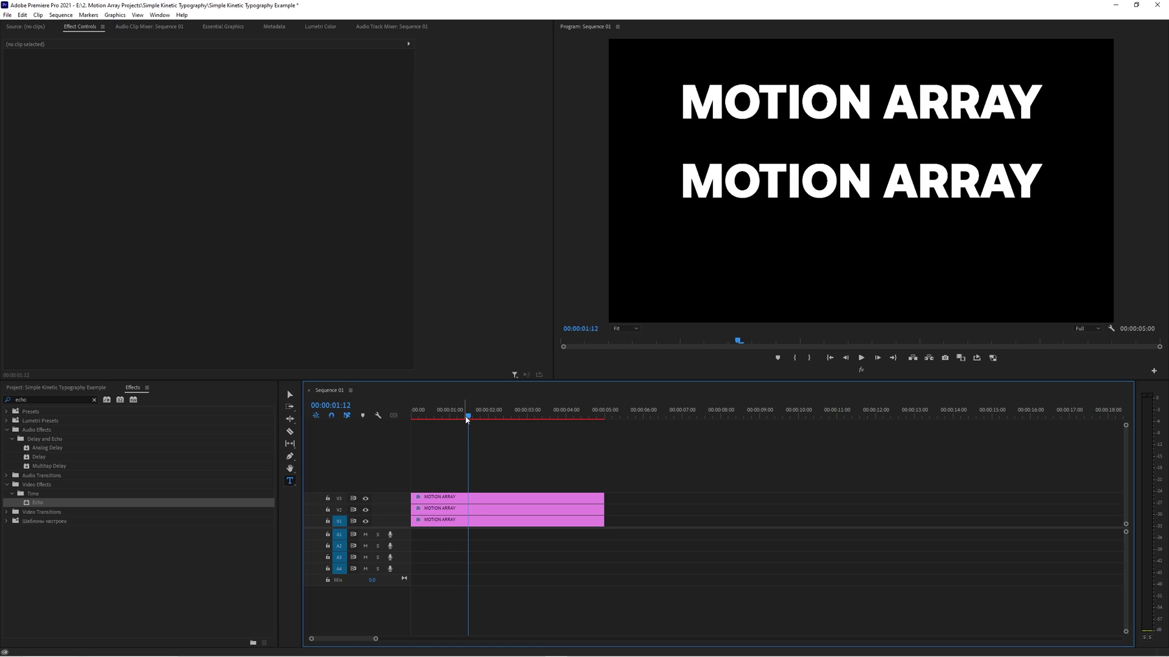
{"action": "key", "text": "Home"}
{"action": "key", "text": "space"}
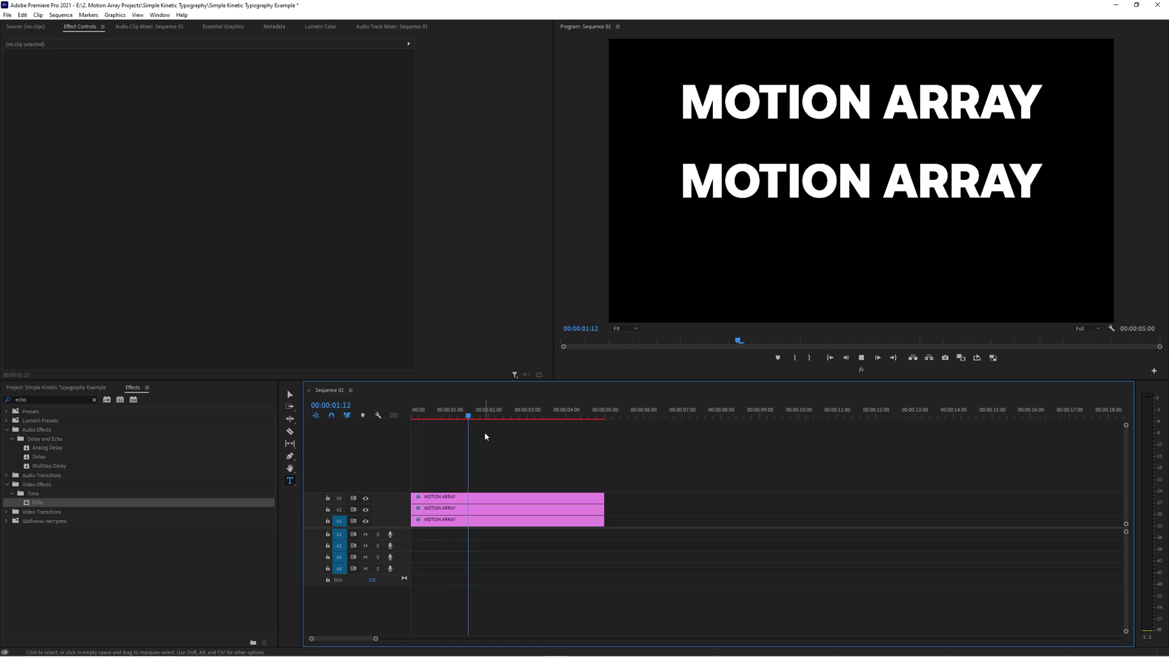
{"action": "key", "text": "space"}
{"action": "key", "text": "Home"}
{"action": "key", "text": "space"}
{"action": "key", "text": "space"}
- Copy the animated top clip onto V1 and move its Offset end position down to 960, 844
{"action": "left_click_drag", "start_coordinate": [500, 495], "coordinate": [504, 529]}
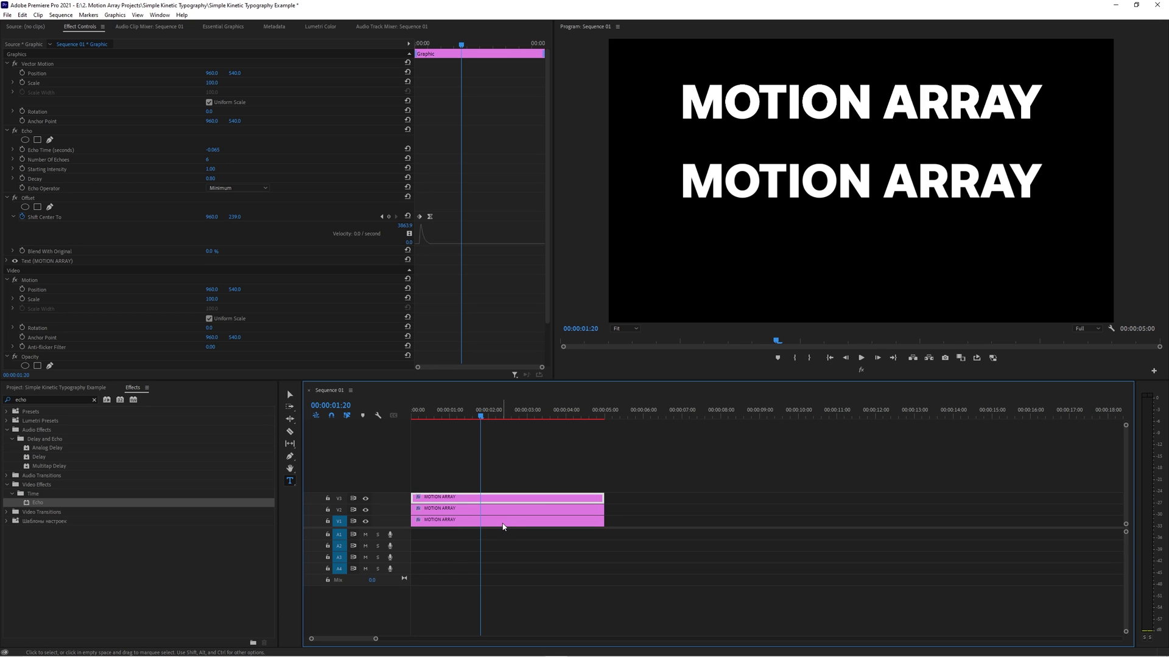
{"action": "left_click", "coordinate": [503, 527]}
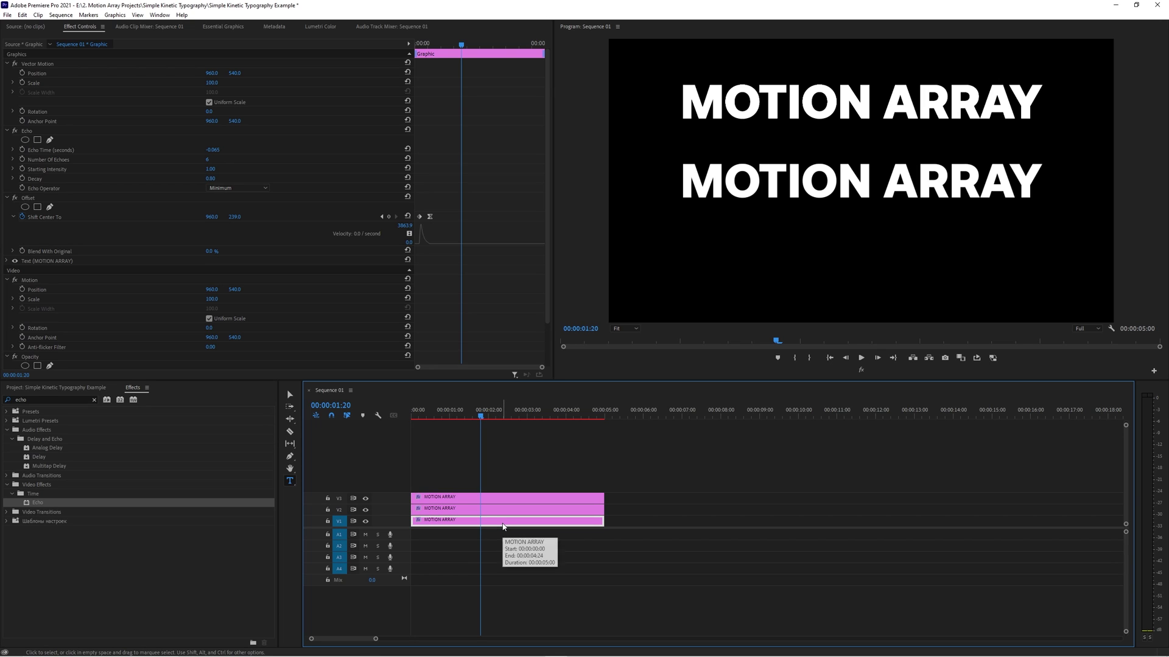
{"action": "left_click", "coordinate": [240, 219]}
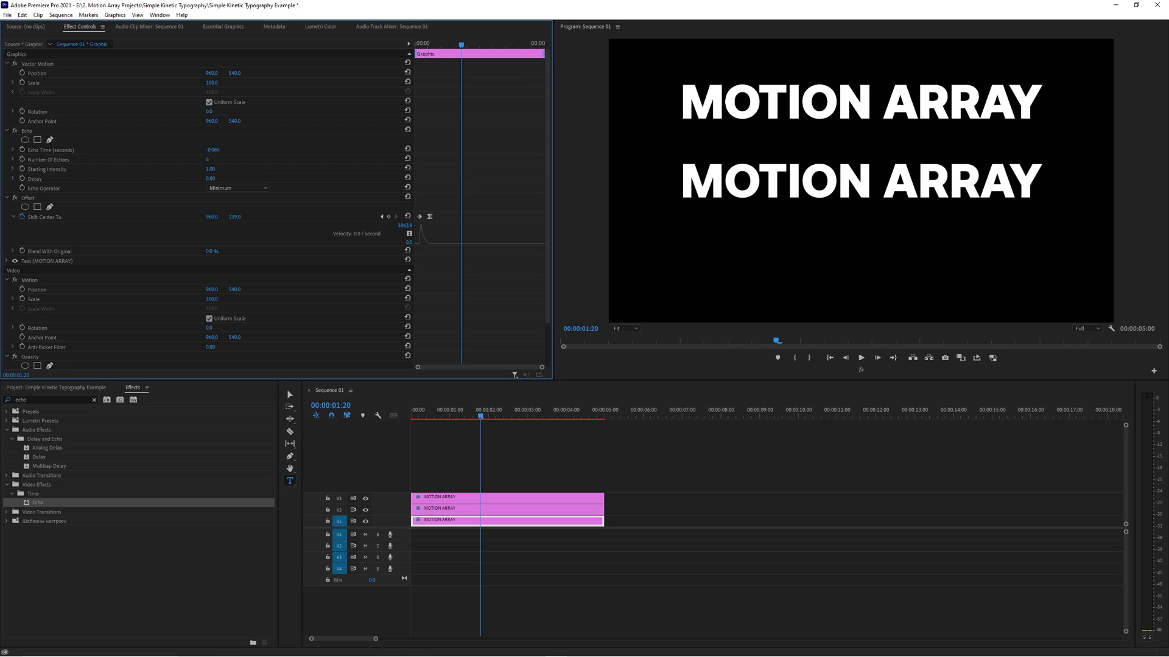
{"action": "mouse_move", "coordinate": [235, 216]}
{"action": "left_mouse_down"}
{"action": "mouse_move", "coordinate": [329, 216]}
{"action": "mouse_move", "coordinate": [238, 217]}
{"action": "left_mouse_up"}
{"action": "left_click", "coordinate": [380, 217]}
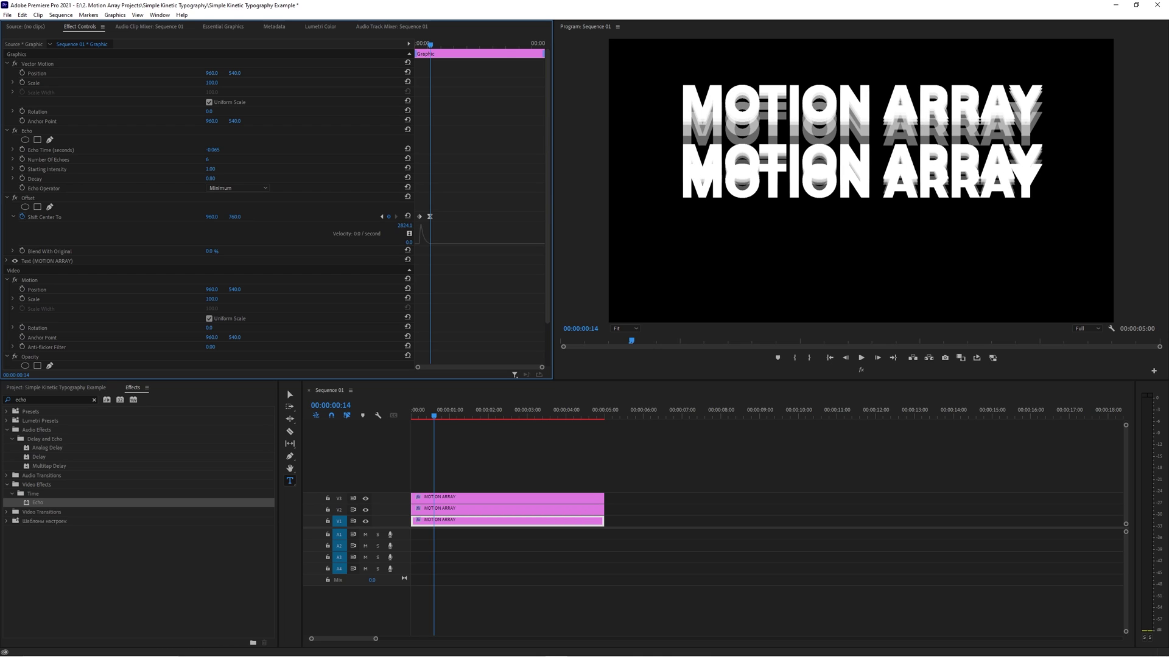
{"action": "left_click_drag", "start_coordinate": [234, 217], "coordinate": [255, 217]}
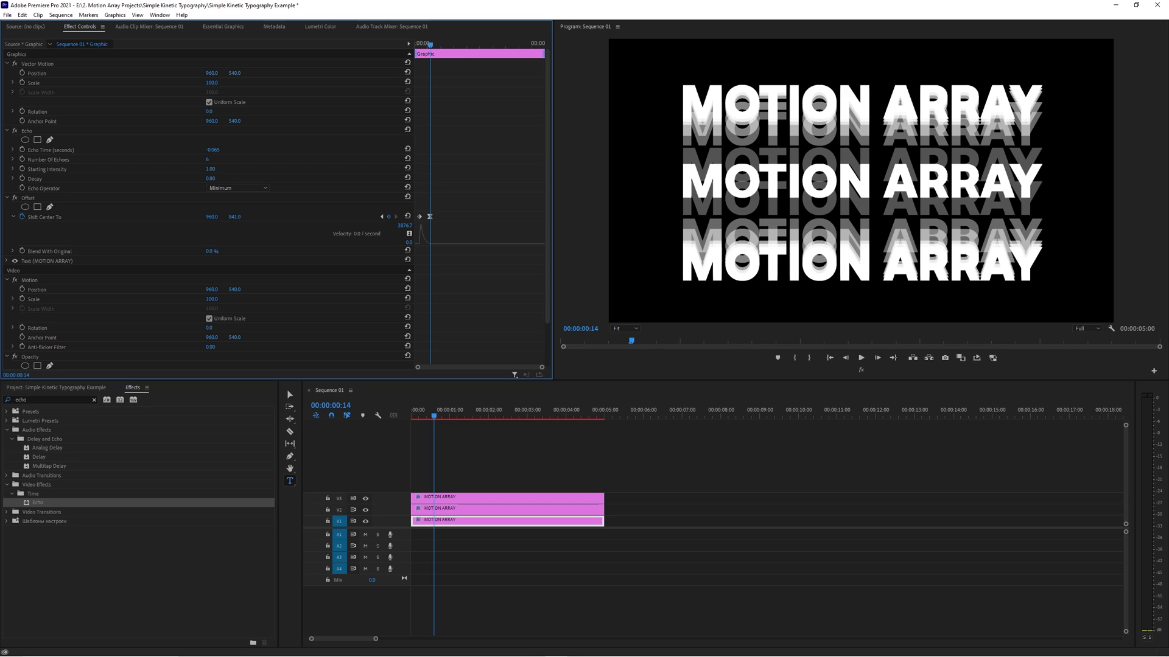
{"action": "left_click_drag", "start_coordinate": [234, 216], "coordinate": [237, 217]}
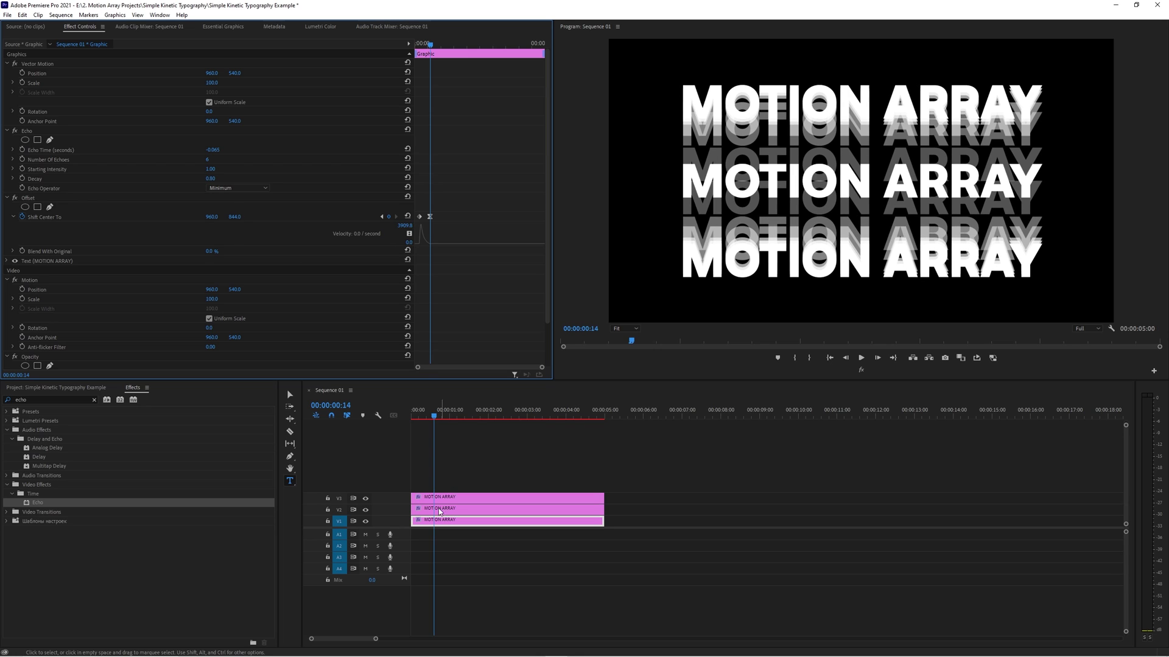
{"action": "left_click", "coordinate": [501, 454]}
{"action": "key", "text": "Home"}
{"action": "key", "text": "space"}
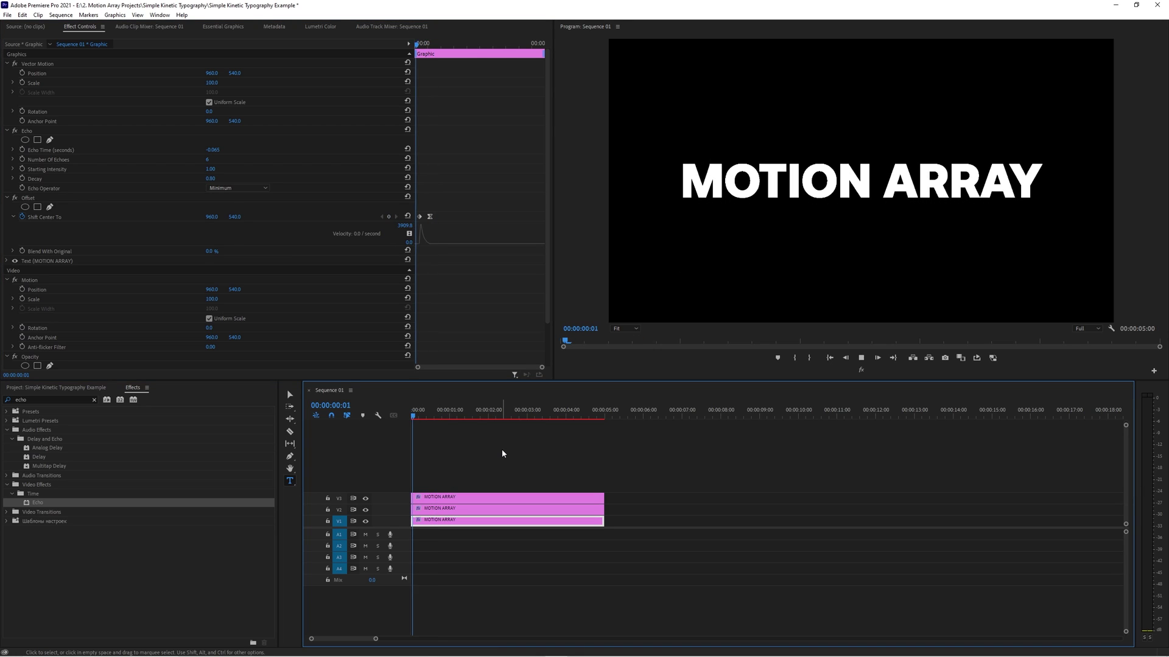
{"action": "key", "text": "space"}
{"action": "key", "text": "Home"}
{"action": "key", "text": "space"}
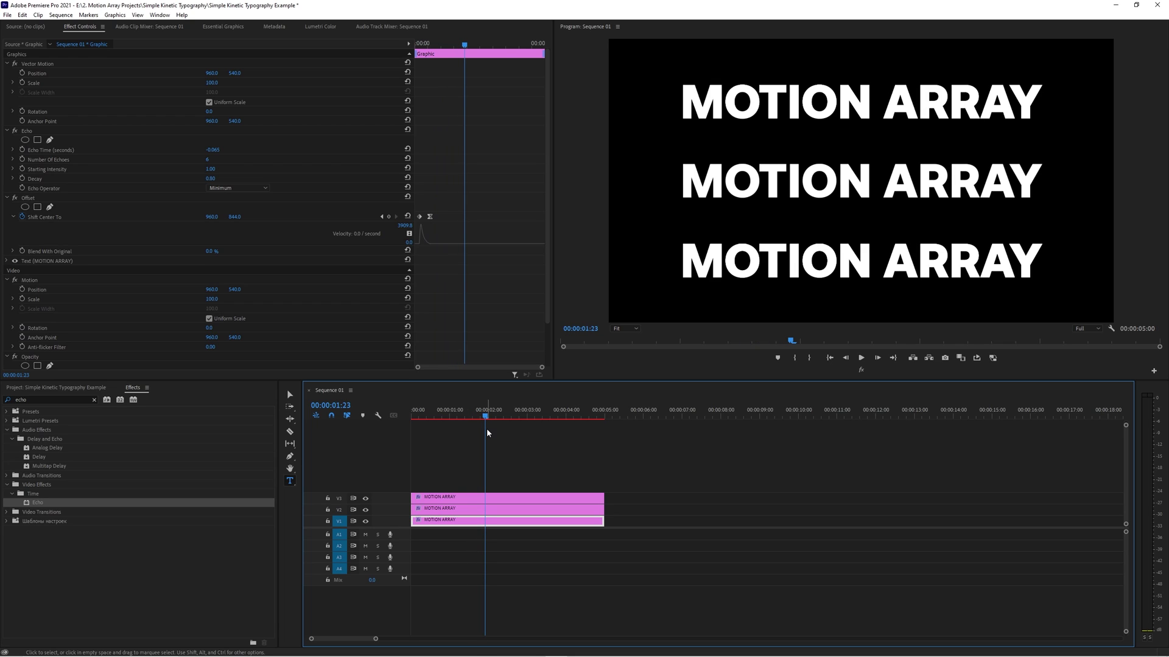
{"action": "left_click", "coordinate": [503, 498]}
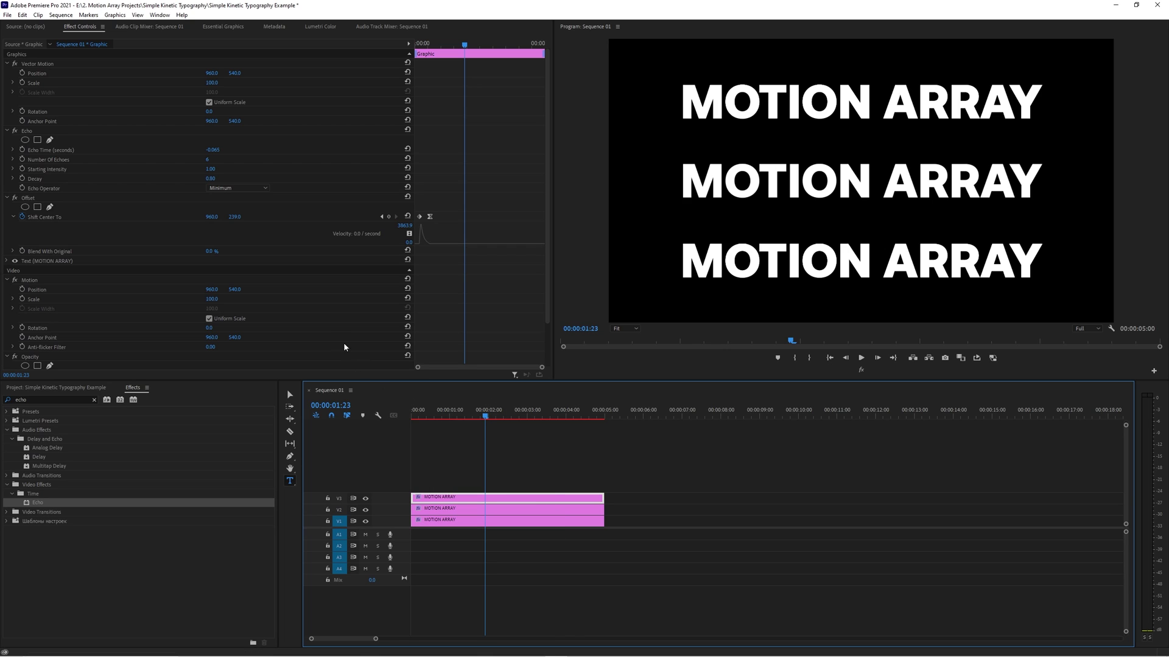
- Turn off the fill on the outer MOTION ARRAY text layer and preview the outlined titles
{"action": "left_click", "coordinate": [226, 26]}
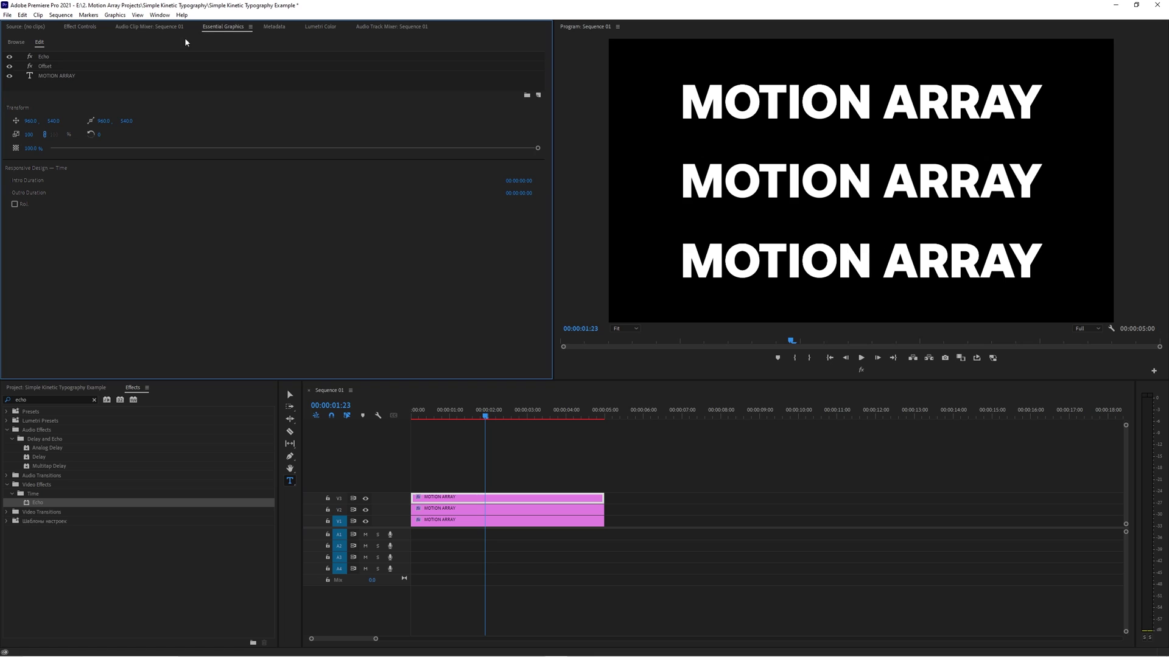
{"action": "left_click", "coordinate": [55, 76]}
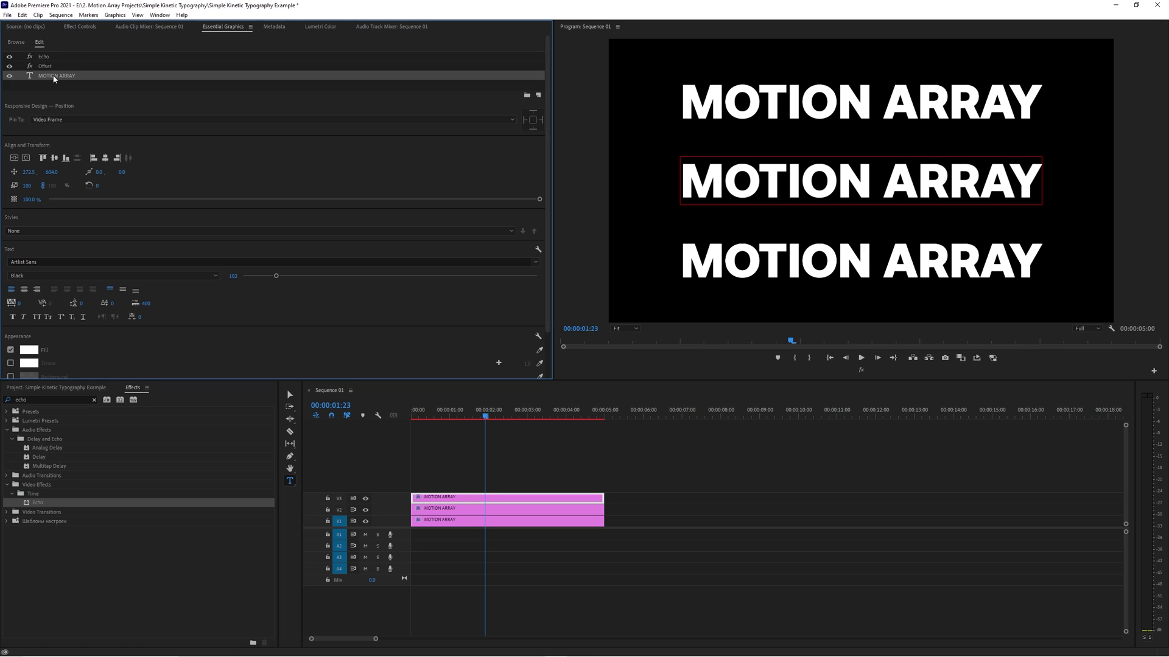
{"action": "scroll", "coordinate": [182, 348], "scroll_direction": "down", "scroll_amount": 2}
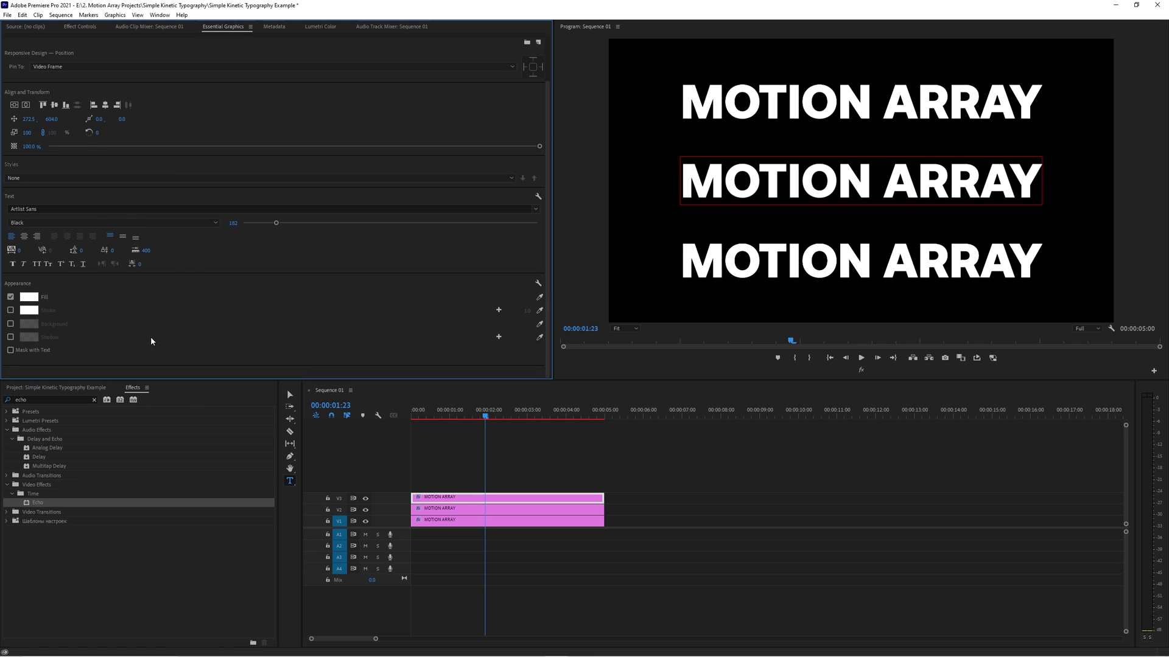
{"action": "left_click", "coordinate": [10, 297]}
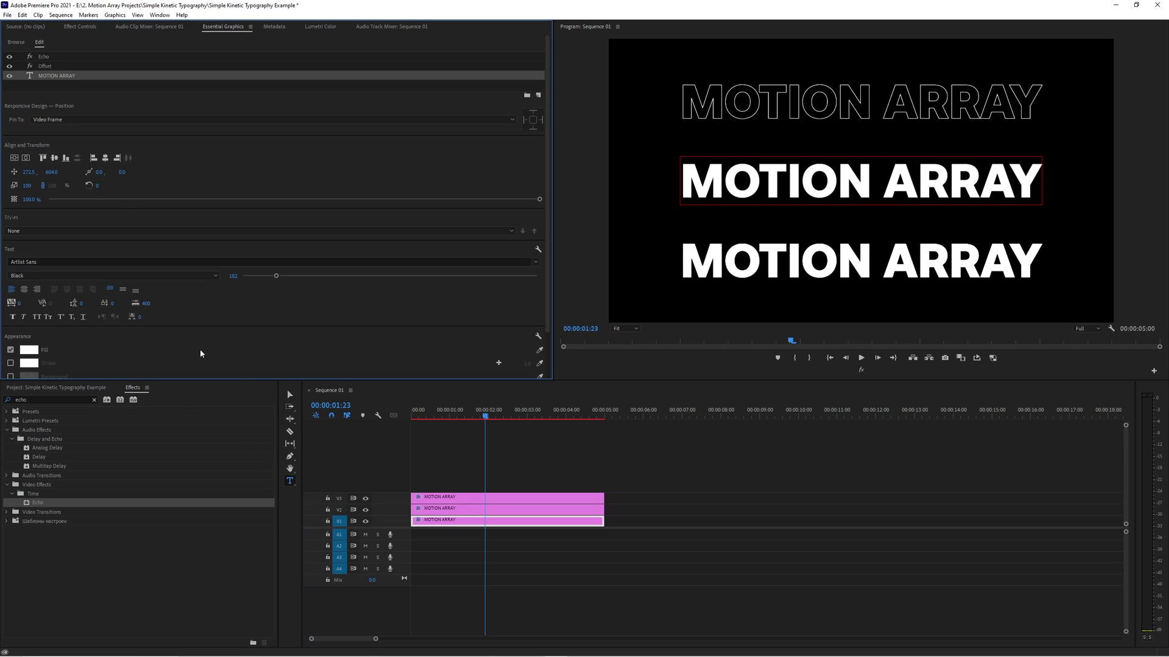
{"action": "left_click", "coordinate": [511, 437]}
{"action": "key", "text": "Home"}
{"action": "key", "text": "space"}
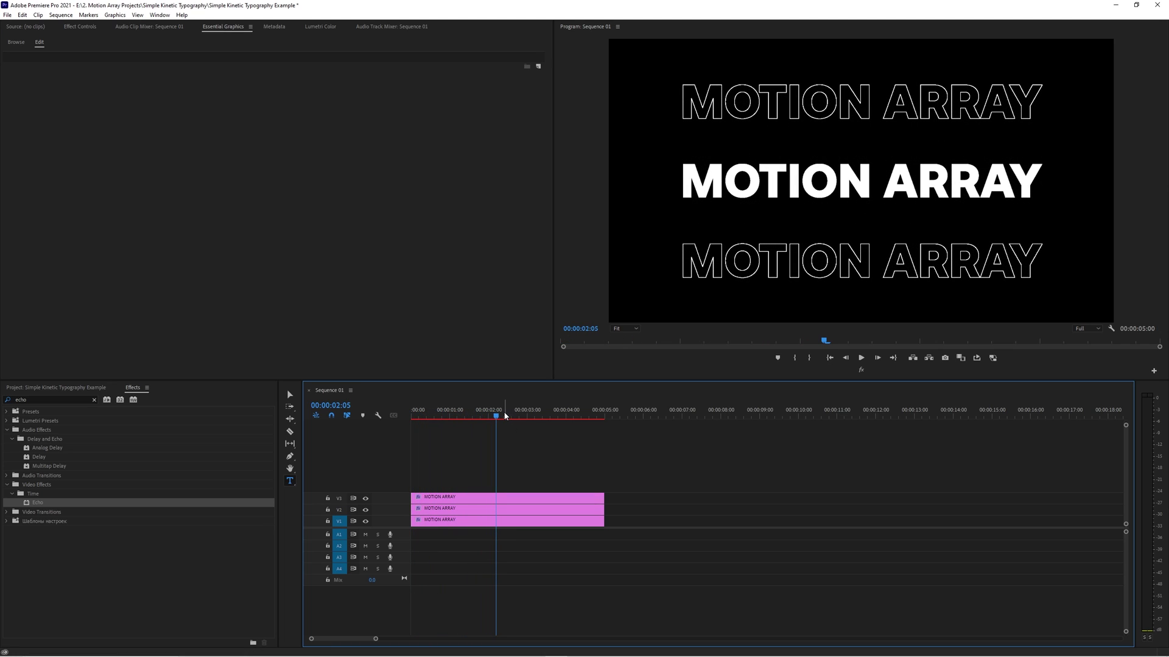
{"action": "key", "text": "Home"}
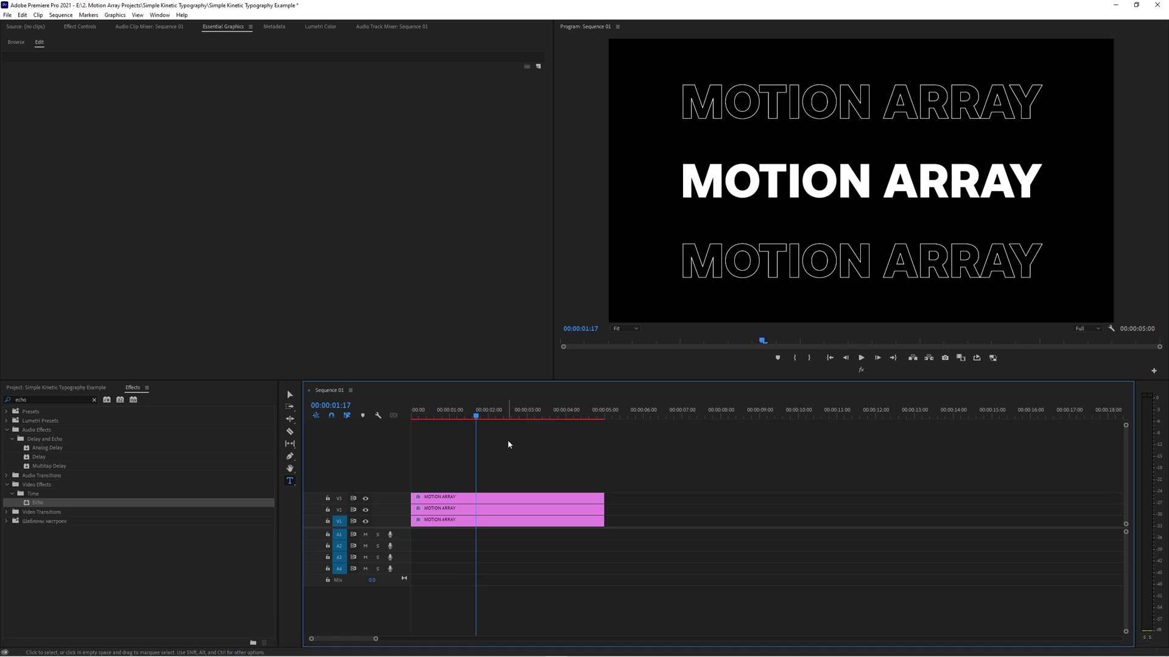
- Place the male model footage on V4 and move the title clips onto V5 and V2
{"action": "left_click", "coordinate": [98, 389]}
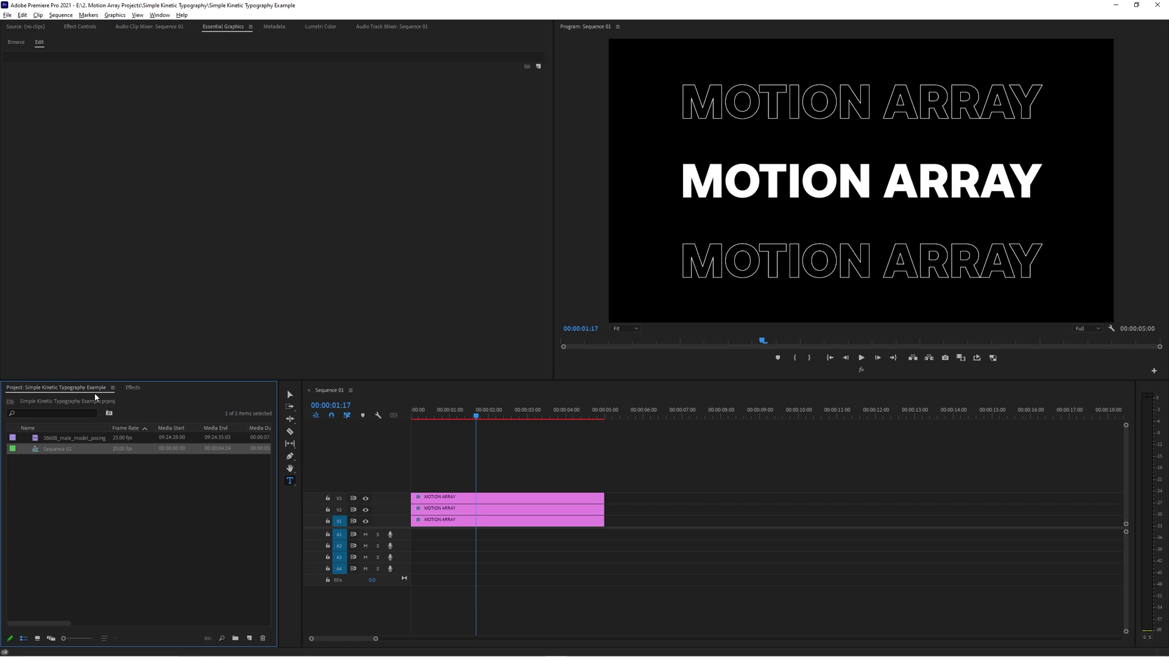
{"action": "left_click_drag", "start_coordinate": [63, 434], "coordinate": [389, 484]}
{"action": "left_click_drag", "start_coordinate": [476, 515], "coordinate": [477, 475]}
{"action": "left_click", "coordinate": [476, 522]}
{"action": "mouse_move", "coordinate": [477, 522]}
{"action": "left_mouse_down"}
{"action": "mouse_move", "coordinate": [491, 488]}
{"action": "mouse_move", "coordinate": [491, 522]}
{"action": "left_mouse_up"}
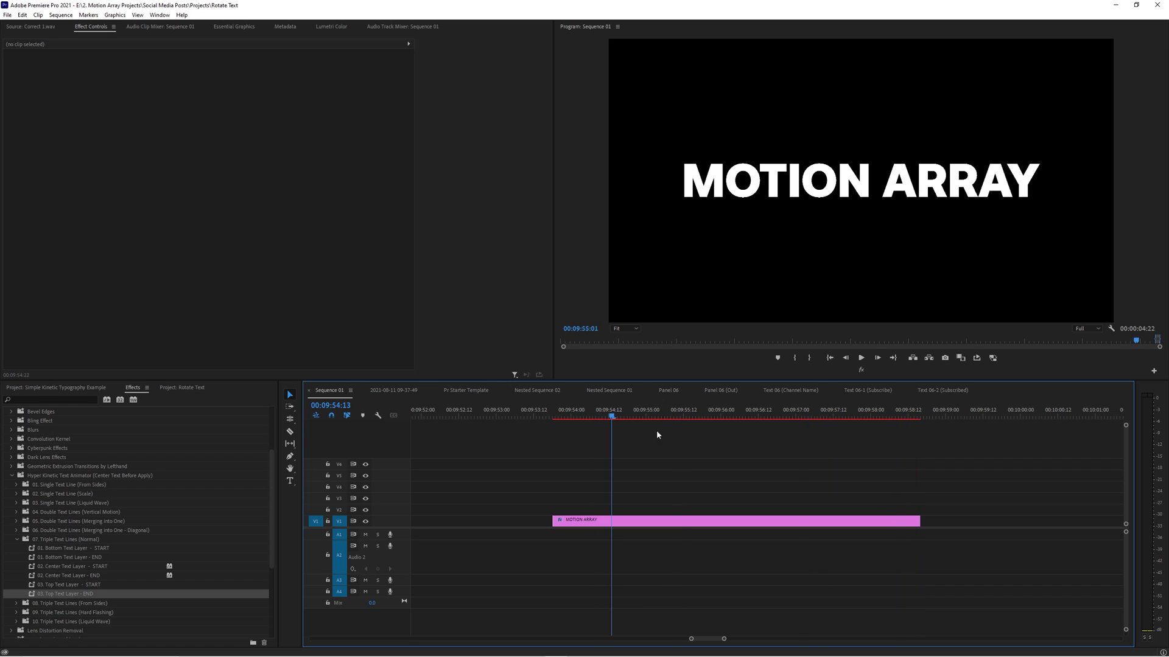
- Duplicate the title onto V2 and V3, apply the Bottom, Center and Top Text Layer START presets, then play
{"action": "left_click_drag", "start_coordinate": [704, 525], "coordinate": [705, 505]}
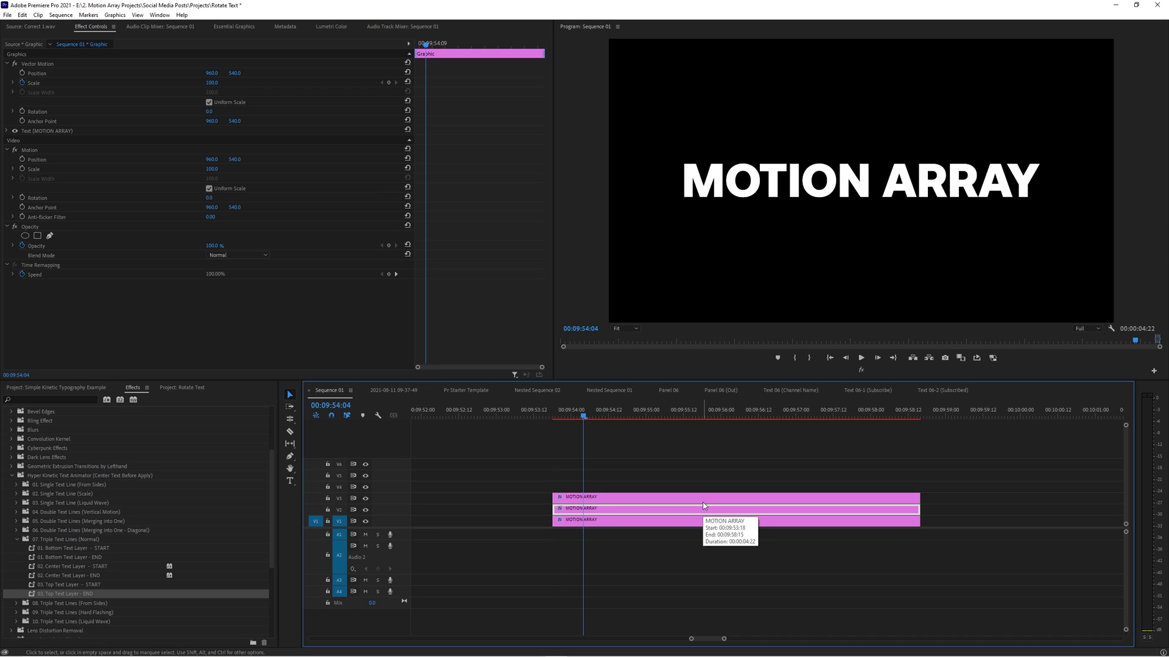
{"action": "left_click_drag", "start_coordinate": [70, 548], "coordinate": [619, 523]}
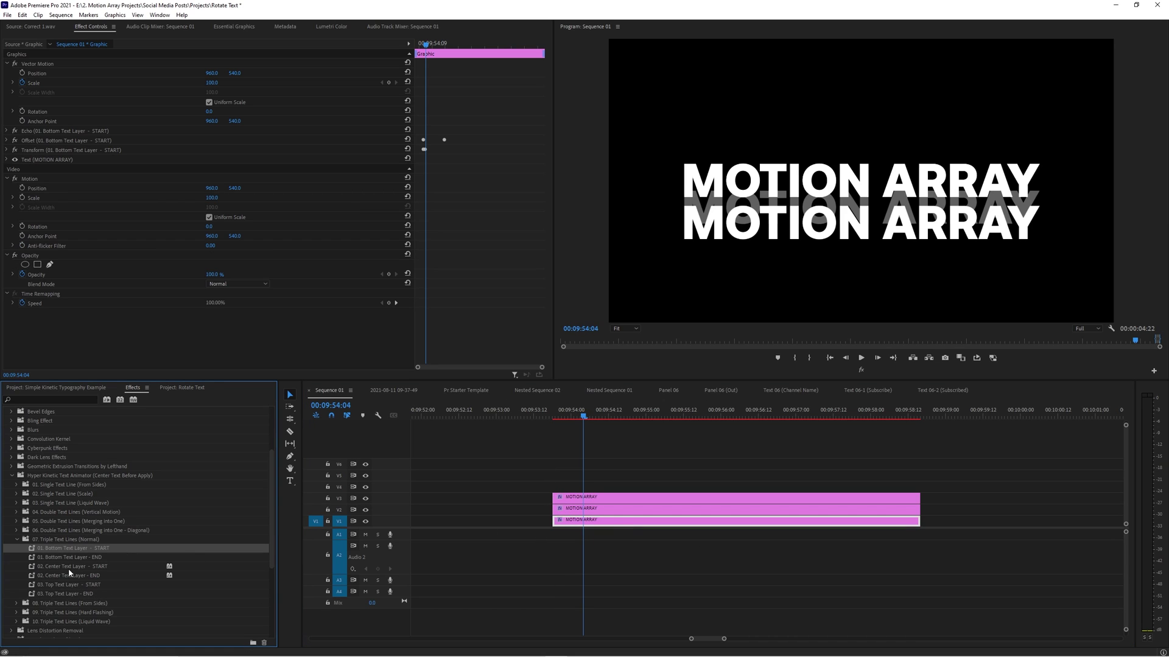
{"action": "left_click_drag", "start_coordinate": [70, 567], "coordinate": [596, 501]}
{"action": "key", "text": "space"}
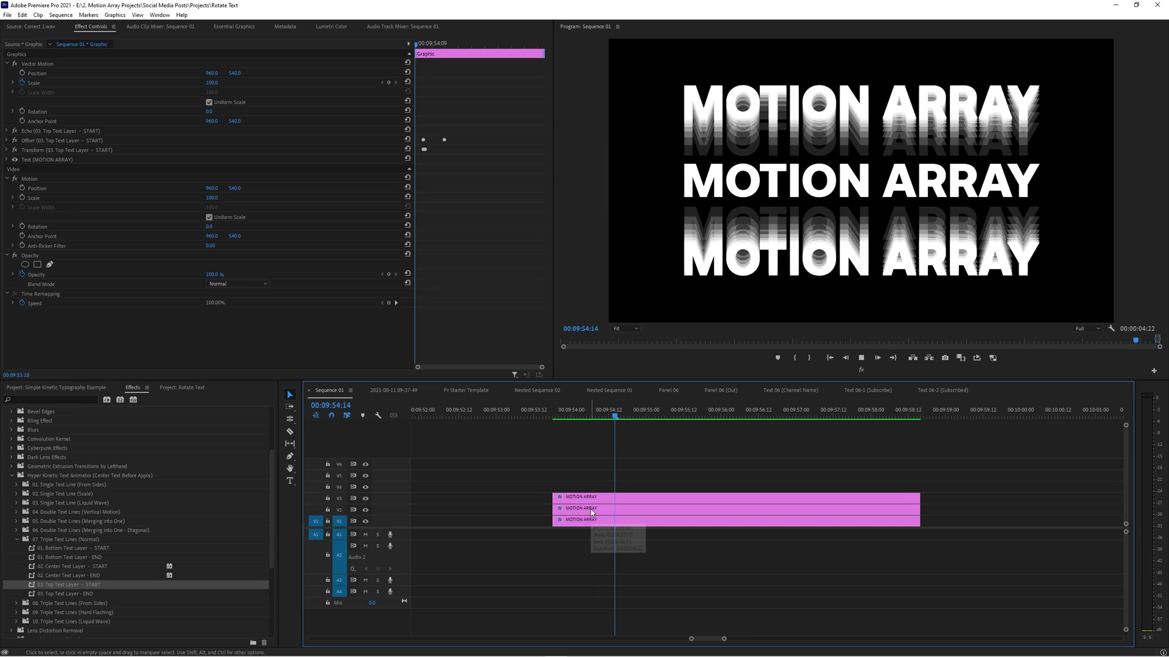